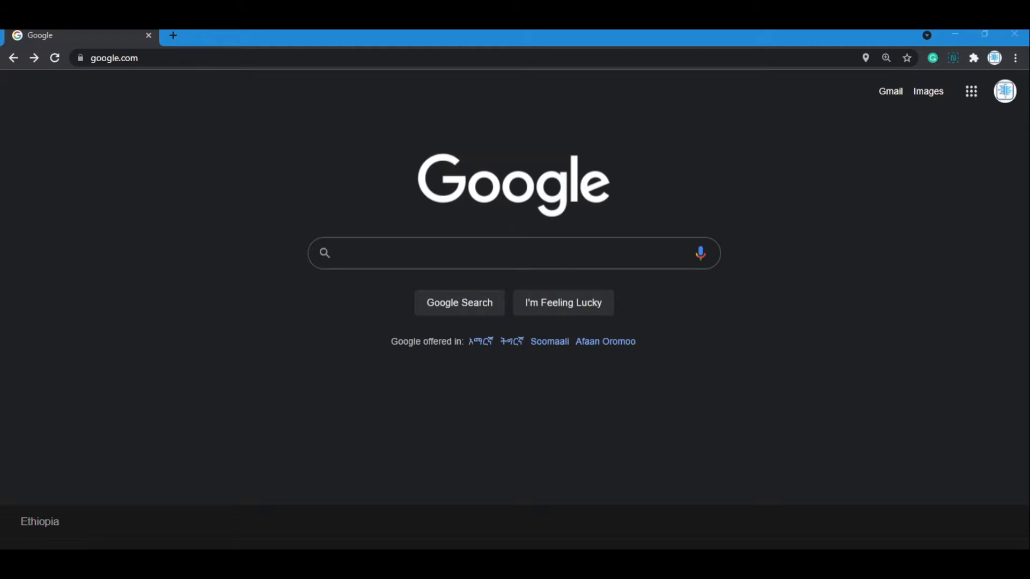
# Step: Search Google for python and open the Downloads page of Python.org from the results
pyautogui.click(396, 257)
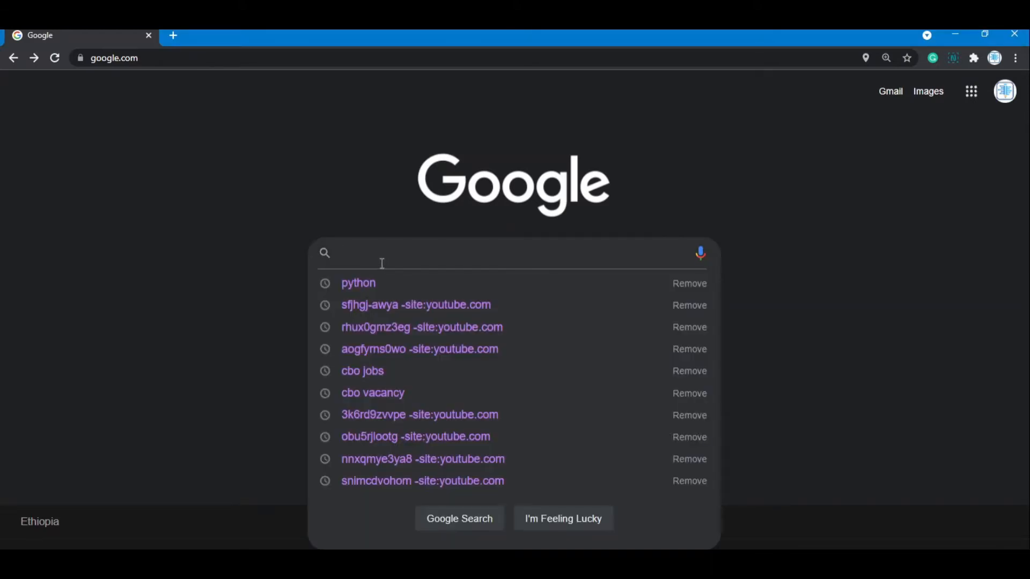
pyautogui.write('py')
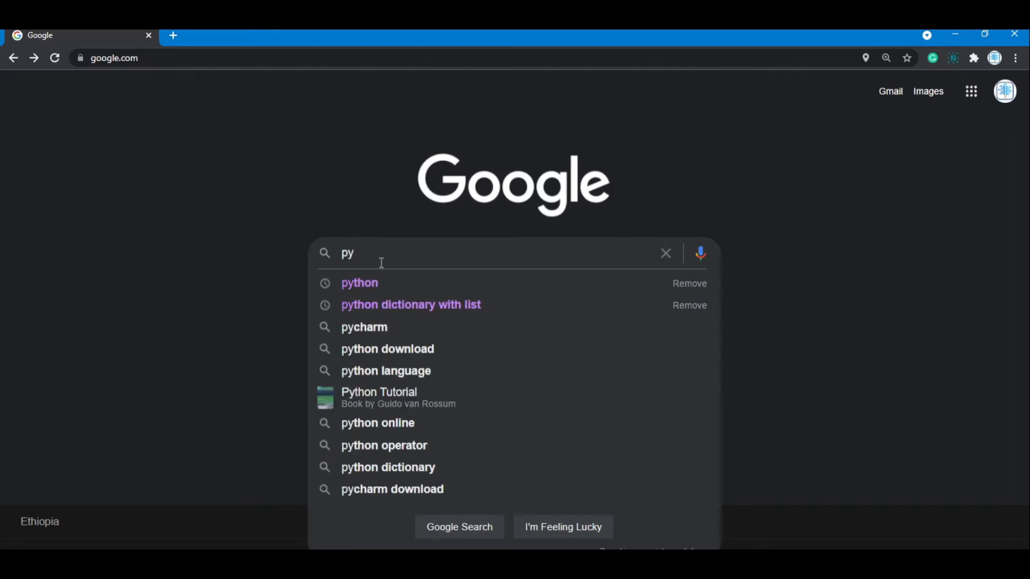
pyautogui.click(375, 285)
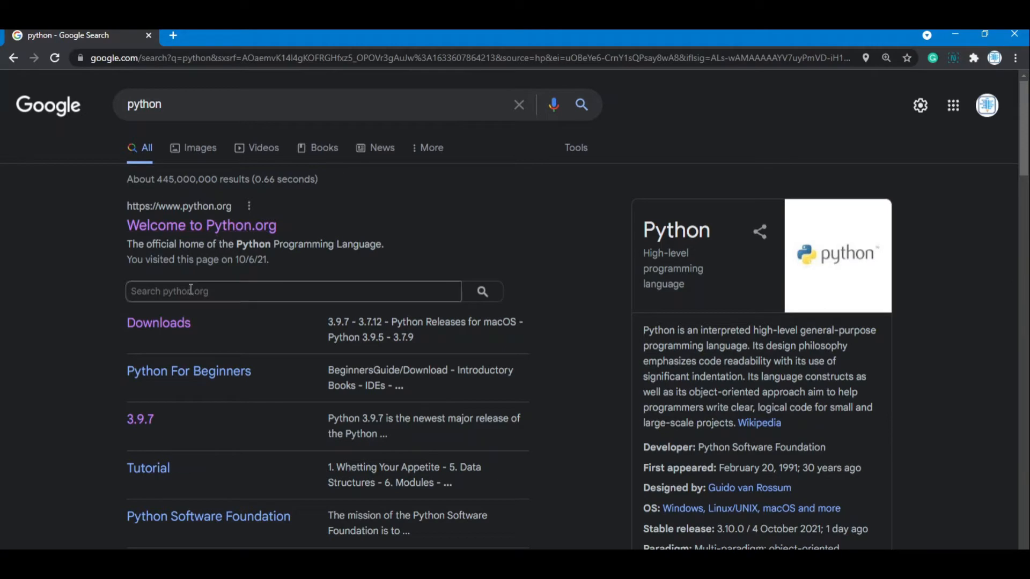
pyautogui.click(169, 324)
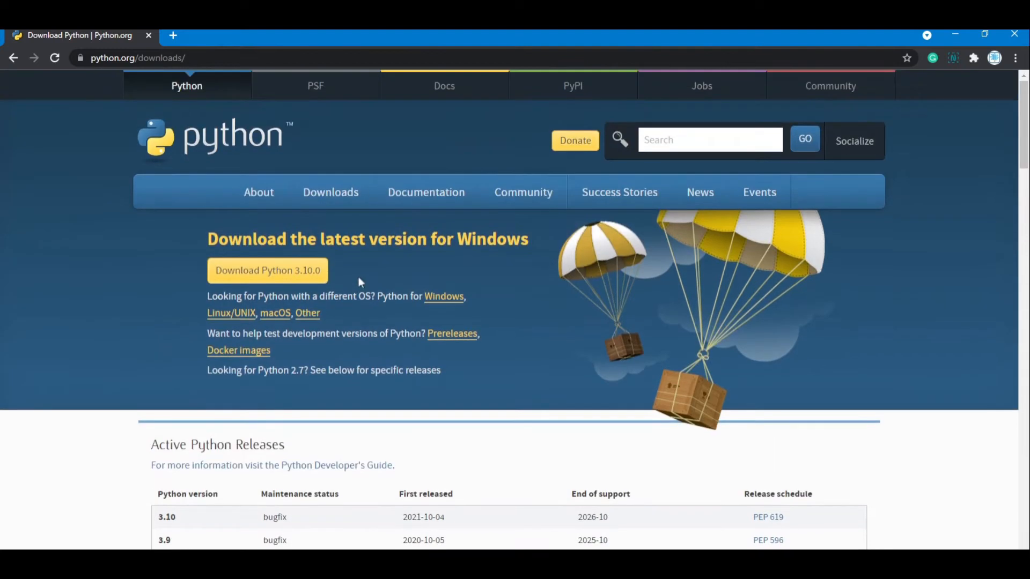
# Step: Download the Python 3.10.0 installer for Windows
pyautogui.moveTo(325, 271); pyautogui.dragTo(148, 273)
pyautogui.click(152, 300)
pyautogui.click(252, 273)
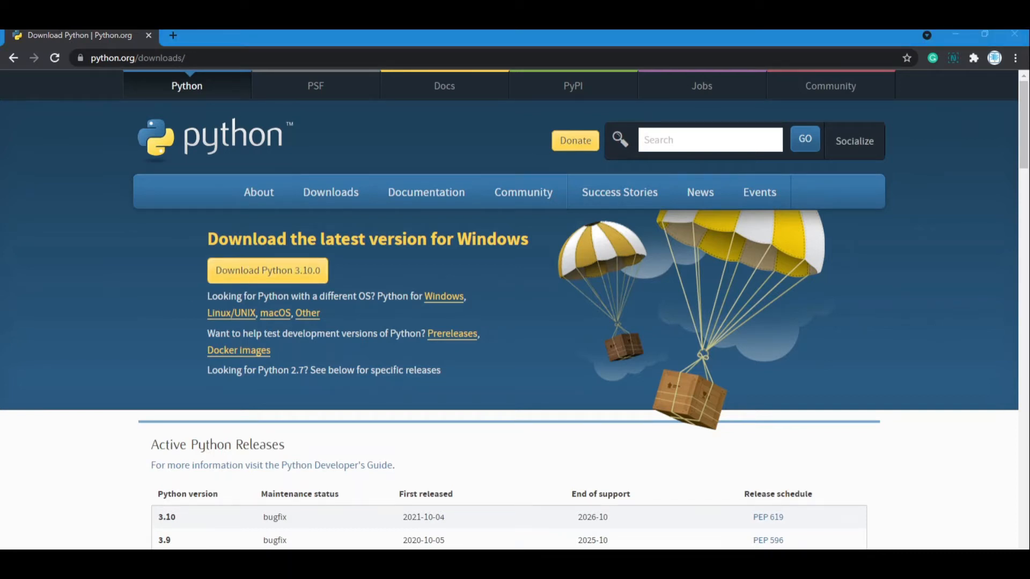
pyautogui.click(481, 329)
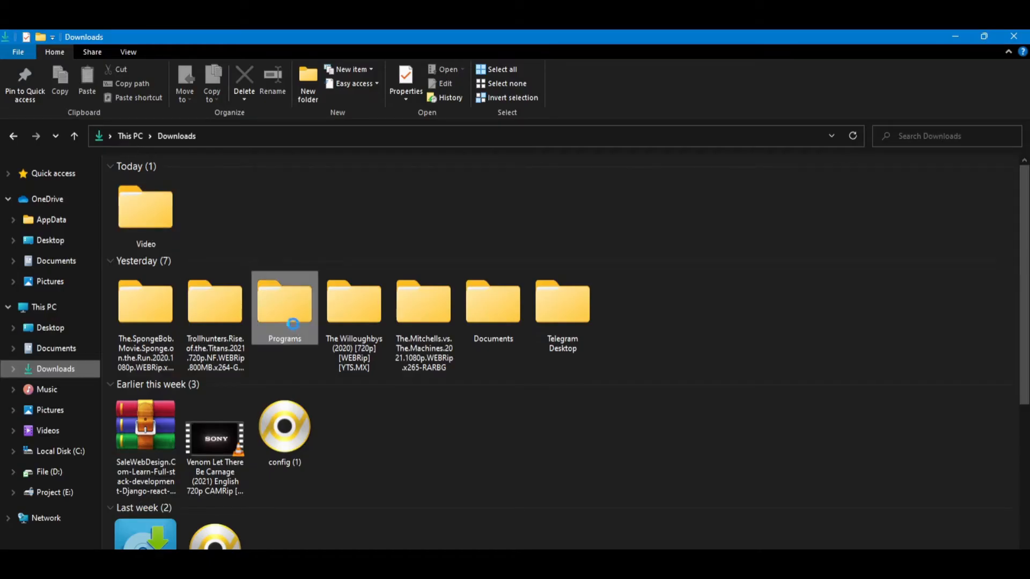
# Step: Launch the python-3.10.0-amd64 installer from the Programs folder in Downloads and proceed to its optional features
pyautogui.doubleClick(288, 327)
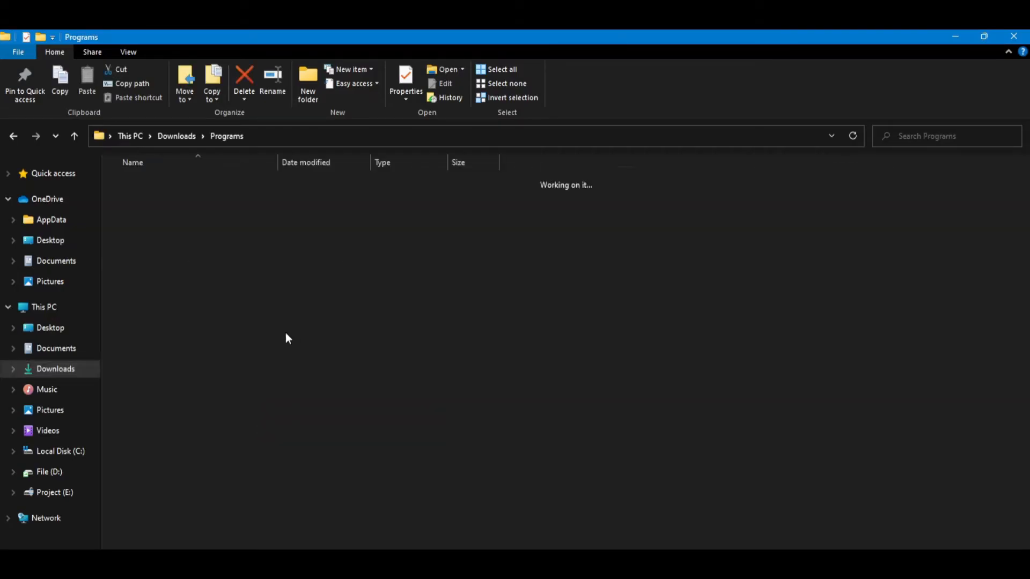
pyautogui.click(155, 302)
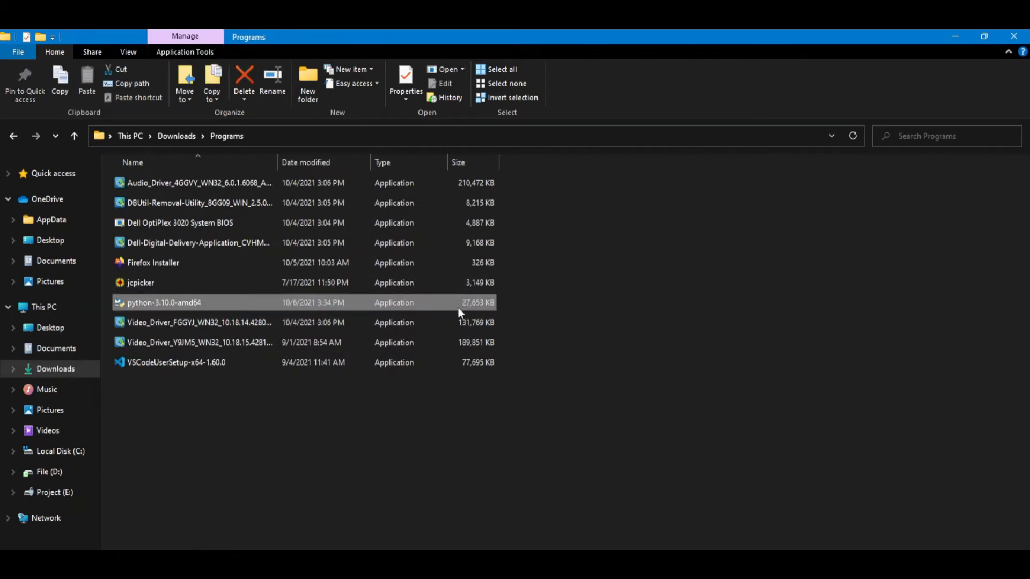
pyautogui.doubleClick(157, 303)
pyautogui.doubleClick(156, 304)
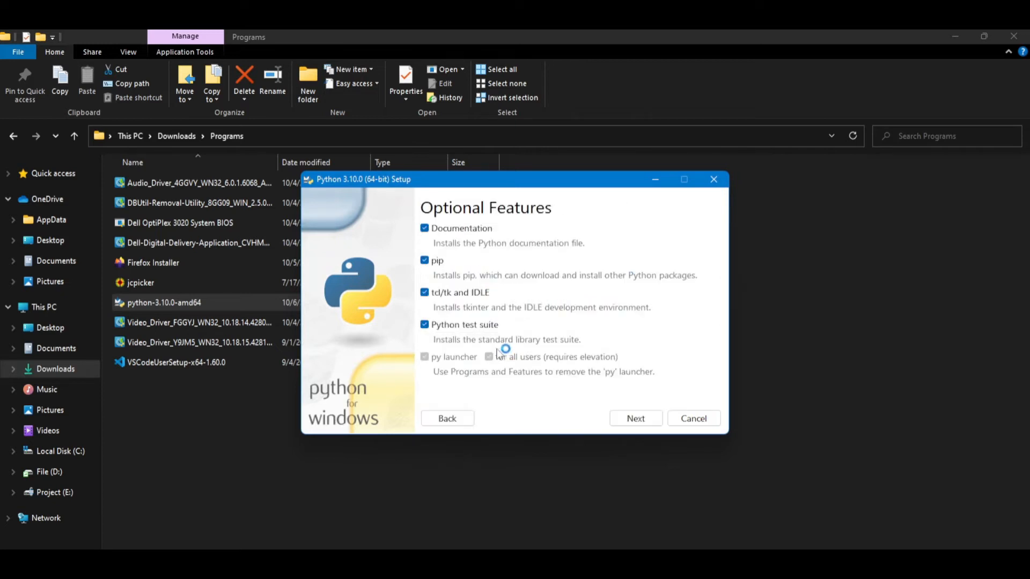
# Step: Keep the default optional features, enable installation for all users, and install Python to C:\Program Files\Python310
pyautogui.click(640, 423)
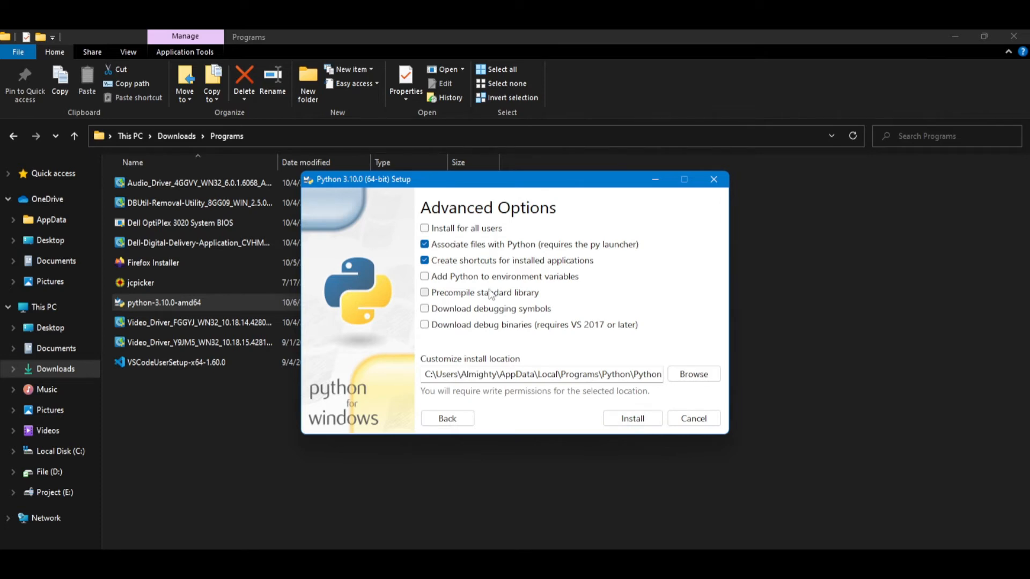
pyautogui.click(425, 229)
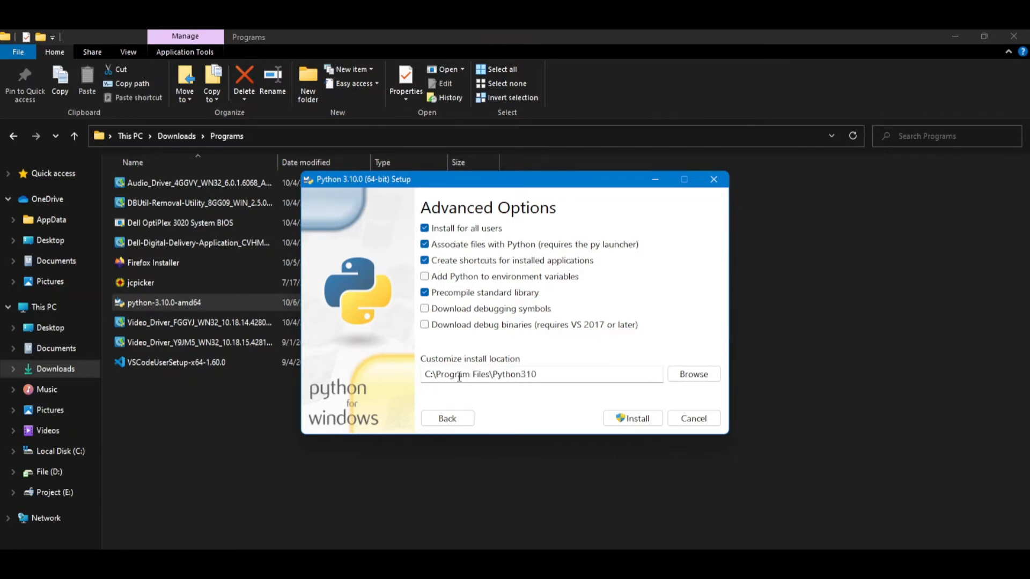
pyautogui.moveTo(567, 377); pyautogui.dragTo(486, 380)
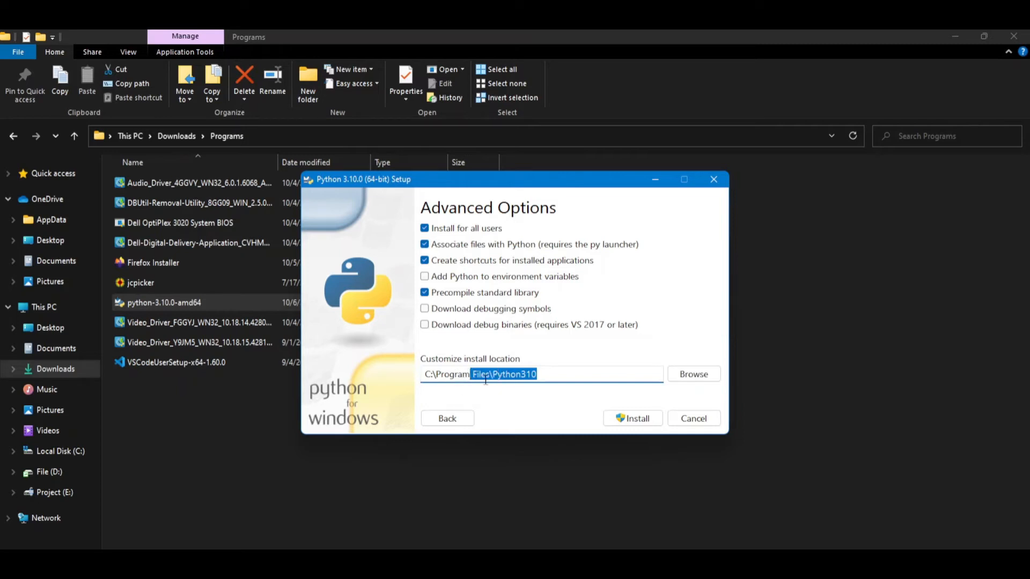
pyautogui.click(556, 379)
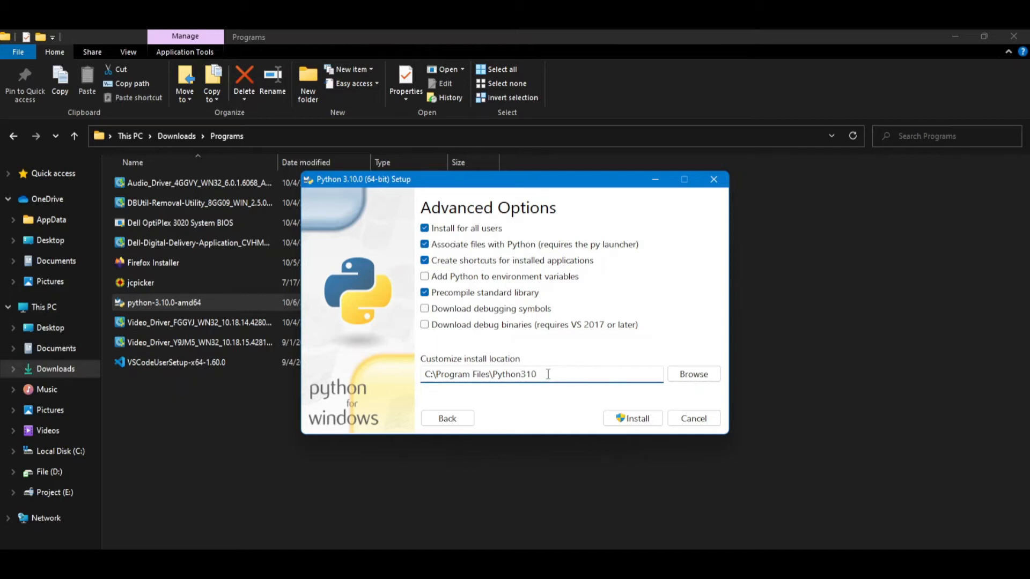
pyautogui.click(628, 418)
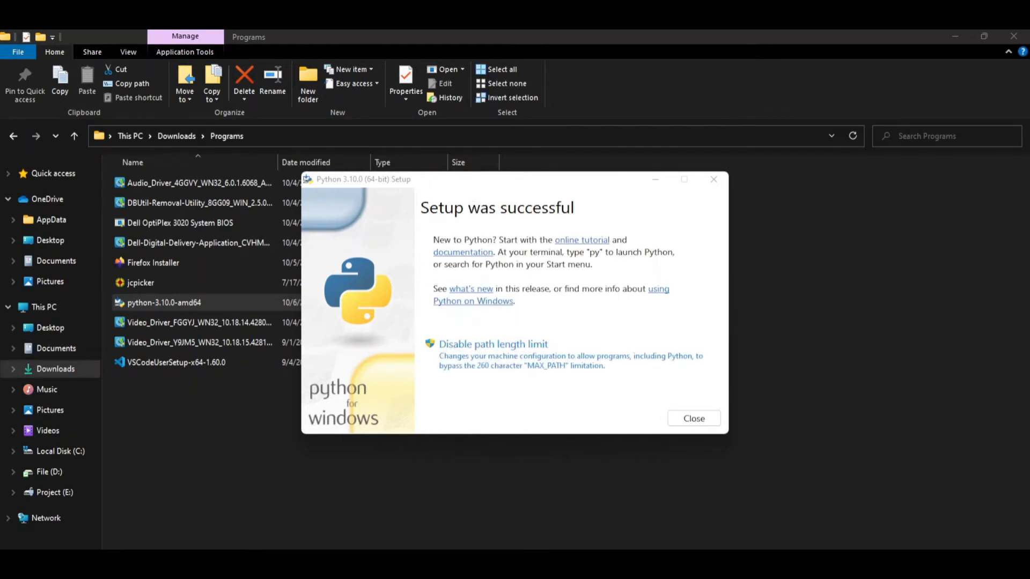
# Step: Close the completed Python setup and deselect the installer file
pyautogui.moveTo(391, 182); pyautogui.dragTo(360, 174)
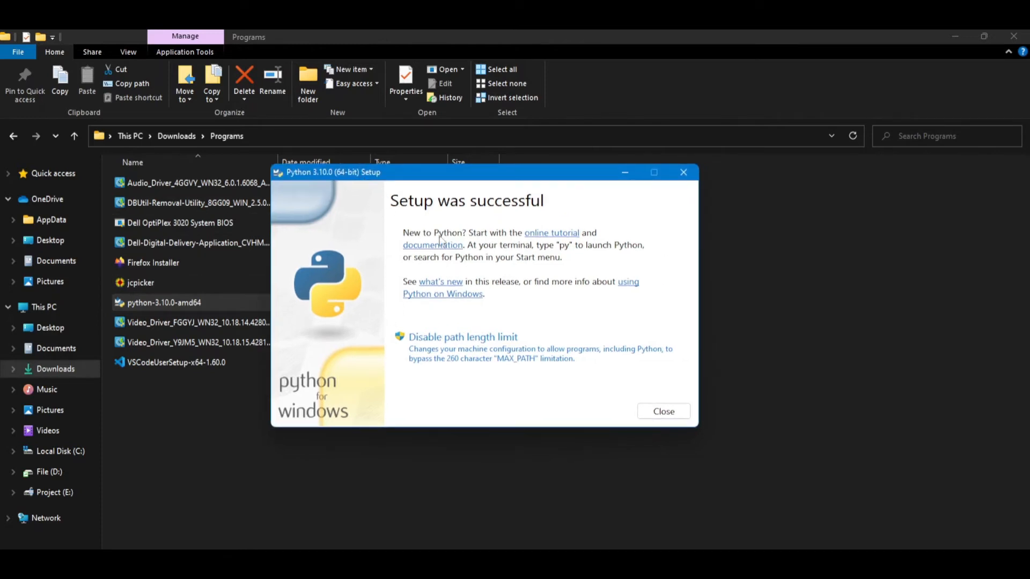
pyautogui.click(670, 413)
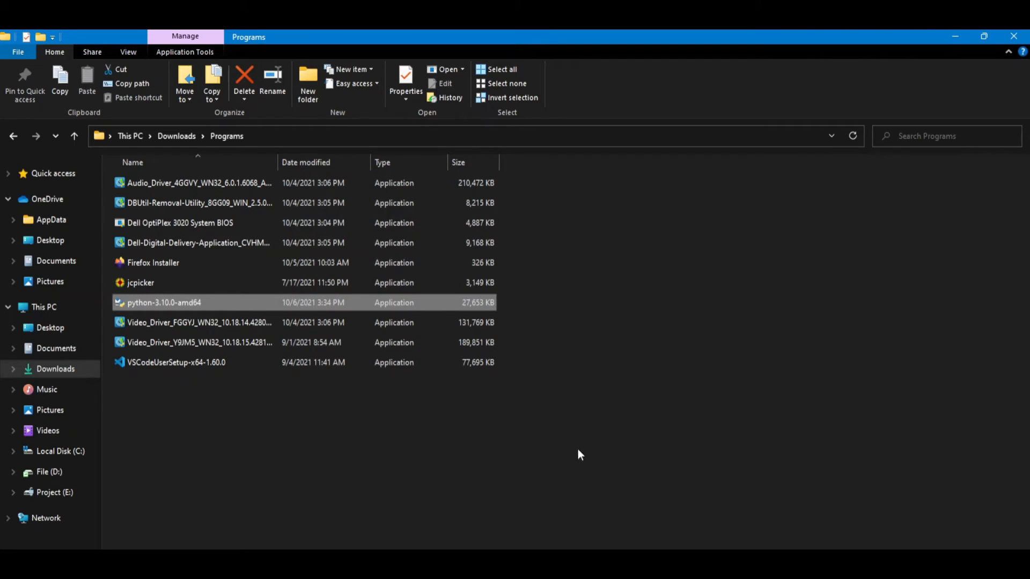
pyautogui.click(437, 421)
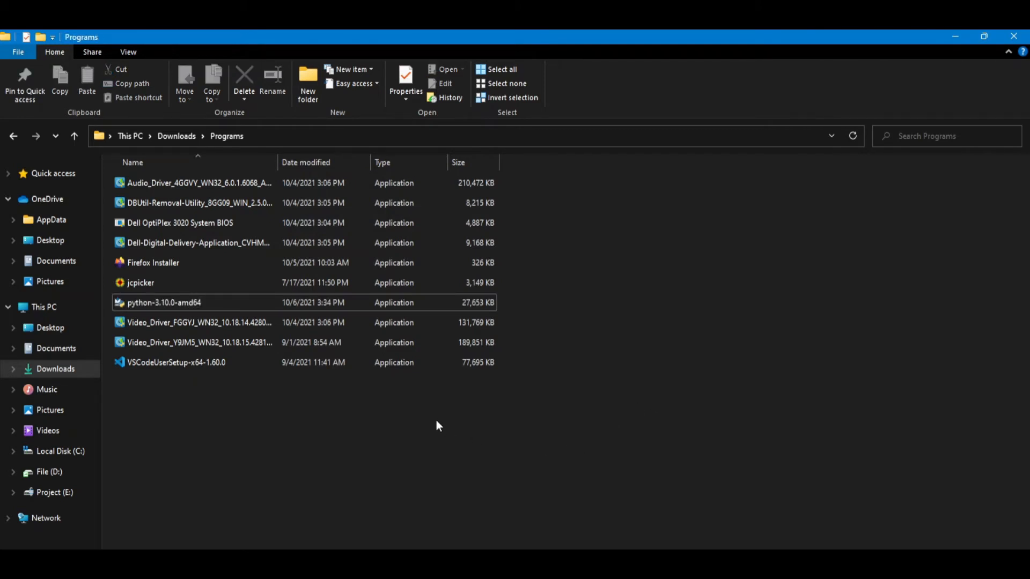
# Step: Open a Command Prompt and start the Python interpreter to check the installed version
pyautogui.press('super+r')
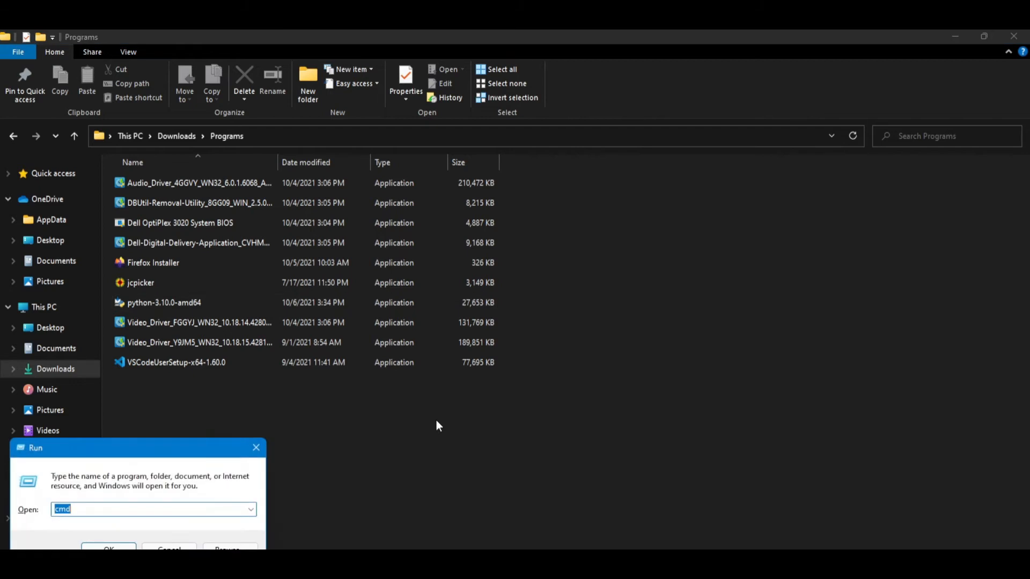
pyautogui.press('Return')
pyautogui.write('pyth')
pyautogui.press('Return')
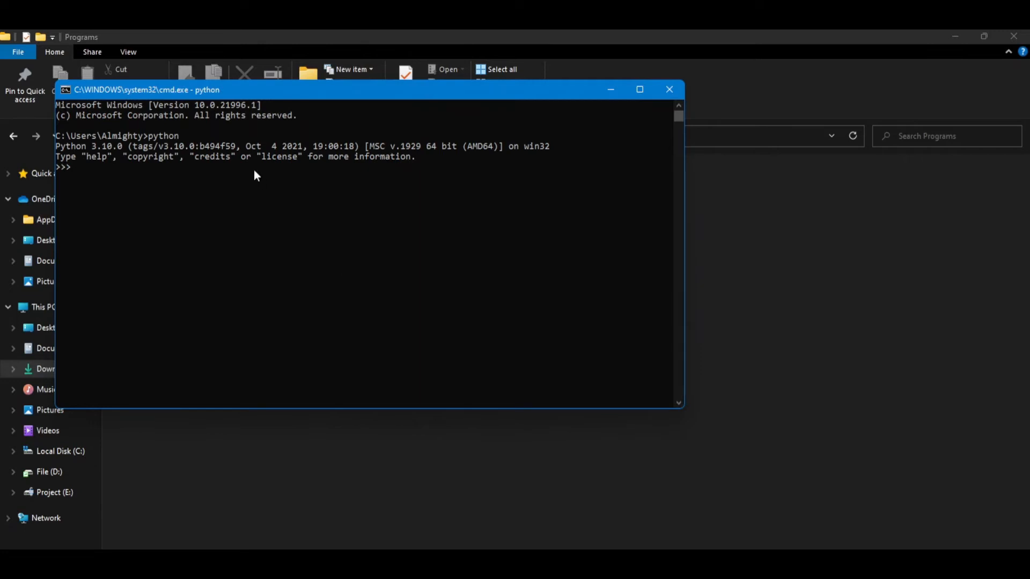
pyautogui.moveTo(64, 144); pyautogui.dragTo(129, 151)
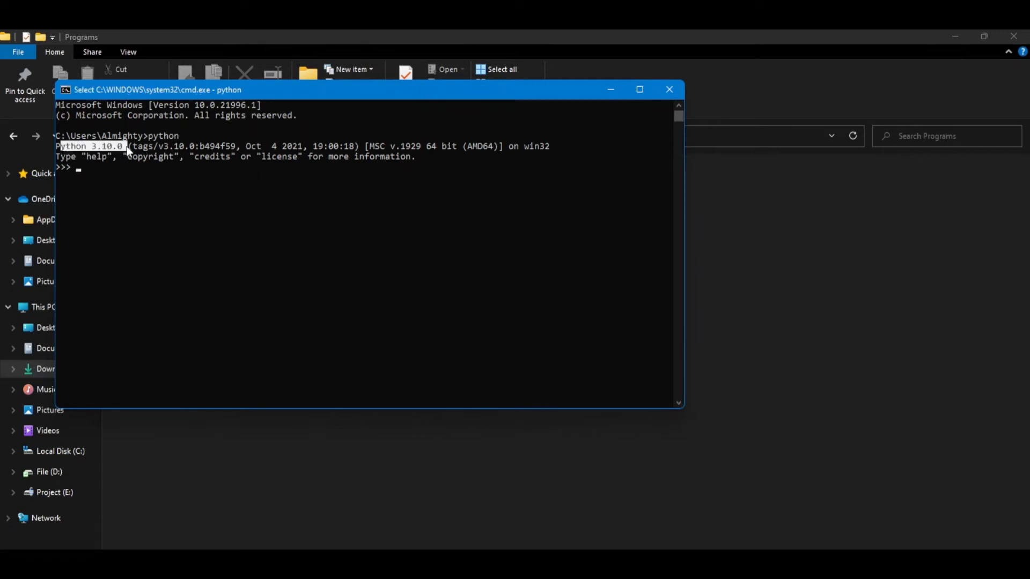
# Step: Enter 12 in the Python interpreter and try the expression 12\2
pyautogui.click(126, 167)
pyautogui.write('12')
pyautogui.press('Return')
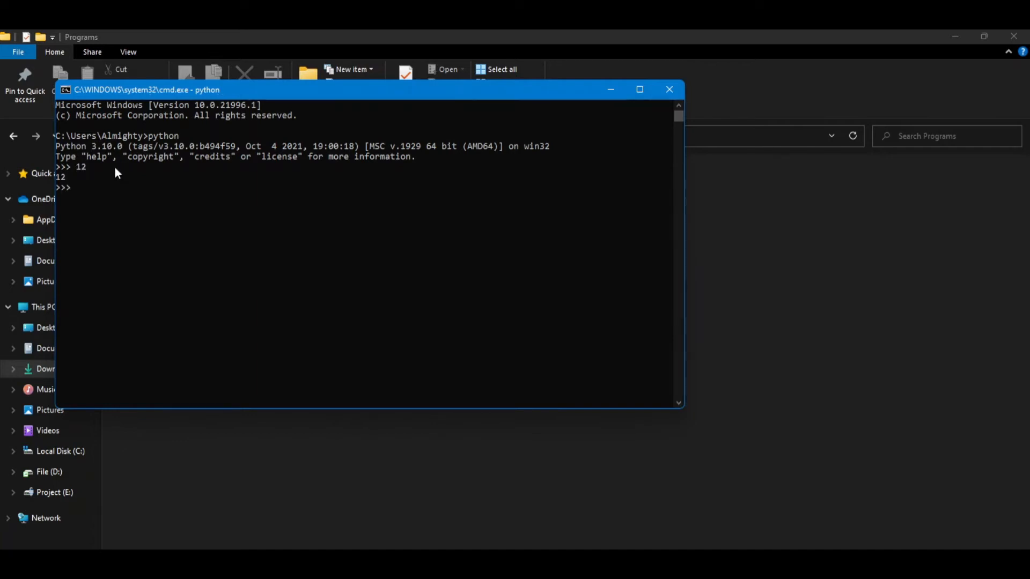
pyautogui.write('12\\2')
pyautogui.press('Return')
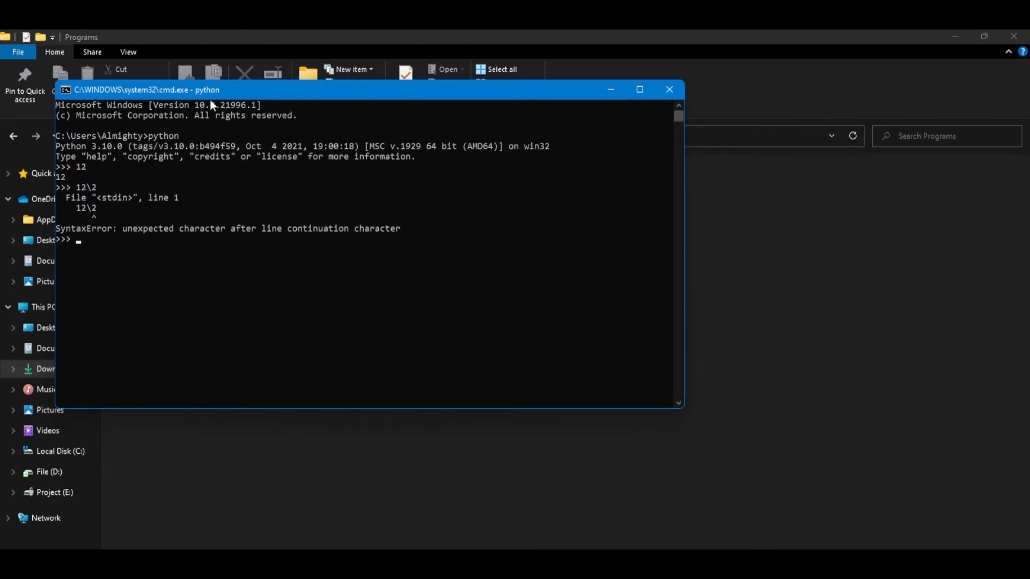
# Step: Evaluate 12+12 and 12-3 in the Python interpreter
pyautogui.write('12+12')
pyautogui.press('Return')
pyautogui.write('12-3')
pyautogui.press('Return')
pyautogui.moveTo(181, 136); pyautogui.dragTo(154, 143)
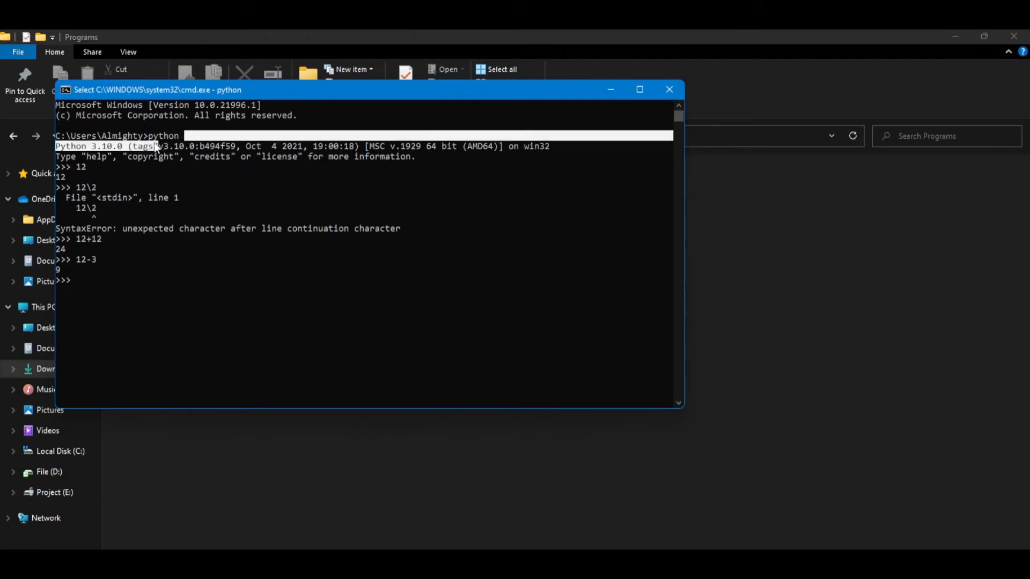
pyautogui.click(155, 170)
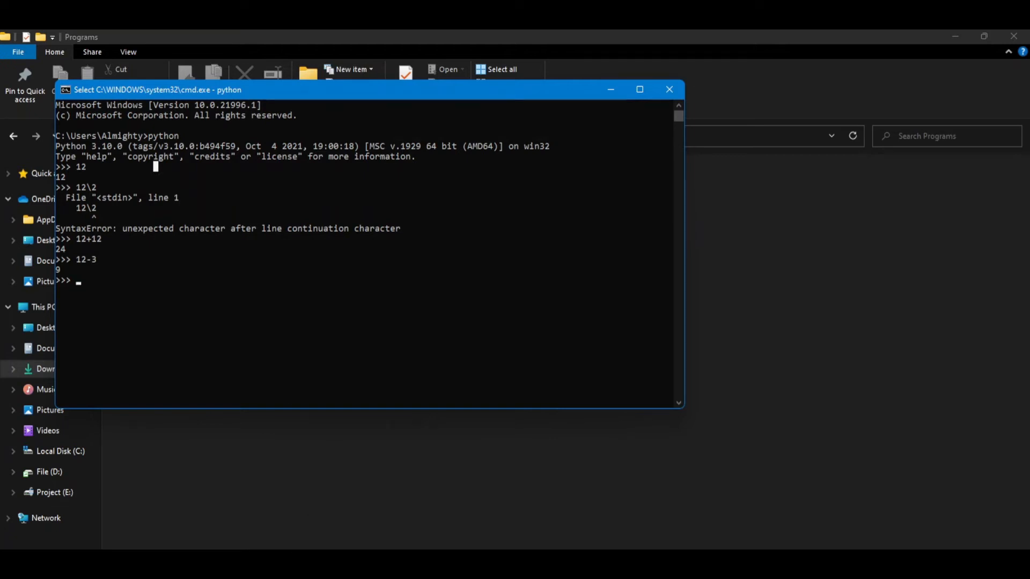
pyautogui.press('super')
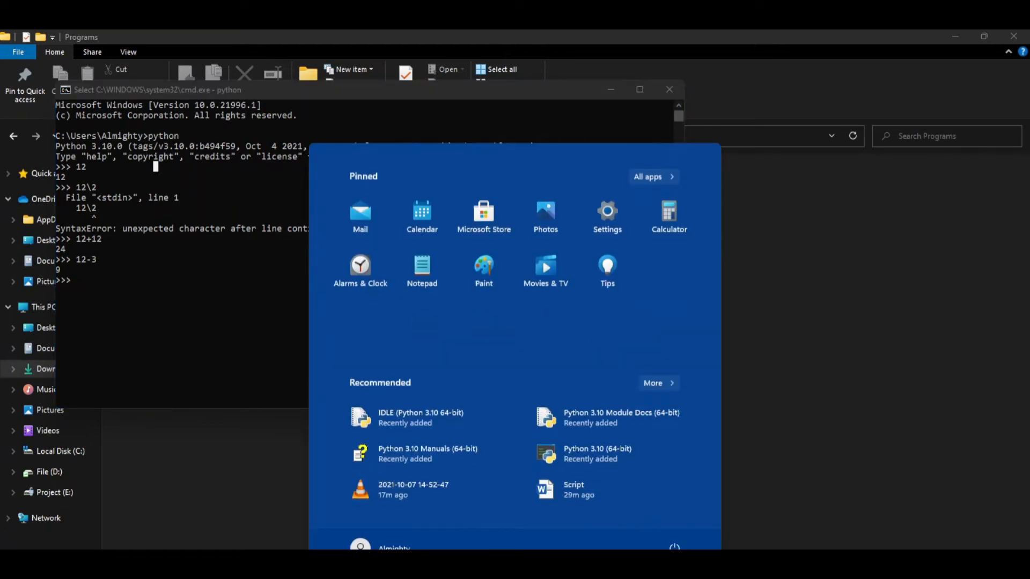
pyautogui.write('sys')
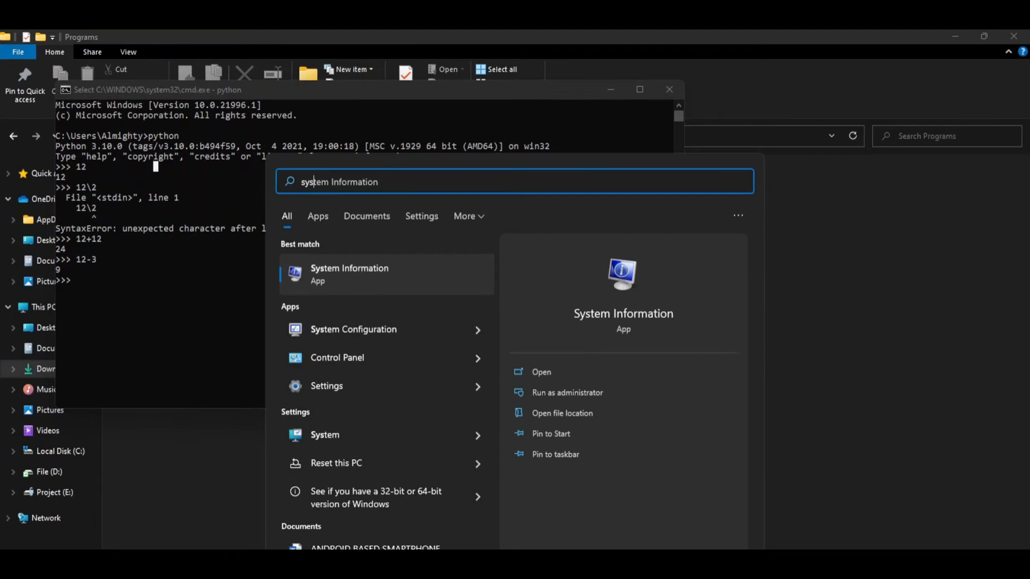
pyautogui.press('BackSpace')
pyautogui.press('BackSpace')
pyautogui.press('BackSpace')
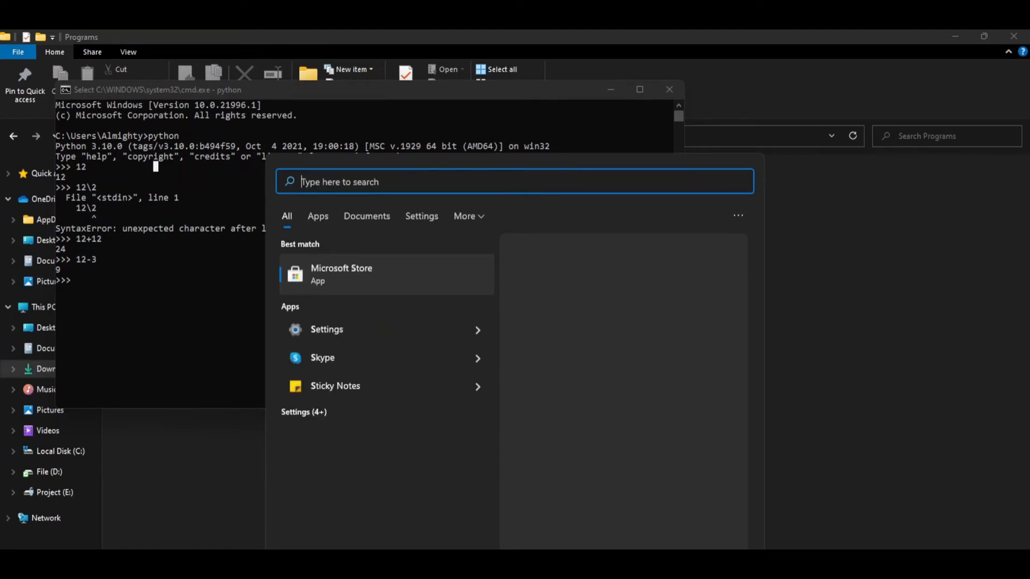
# Step: Search Windows for edit environment variables for your account and open that settings dialog
pyautogui.write('edit')
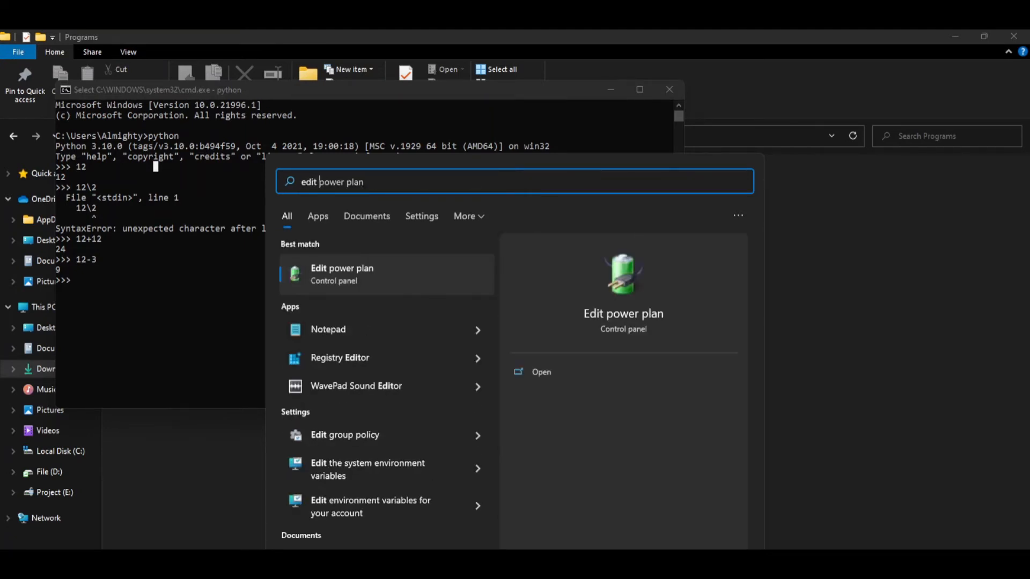
pyautogui.write(' en')
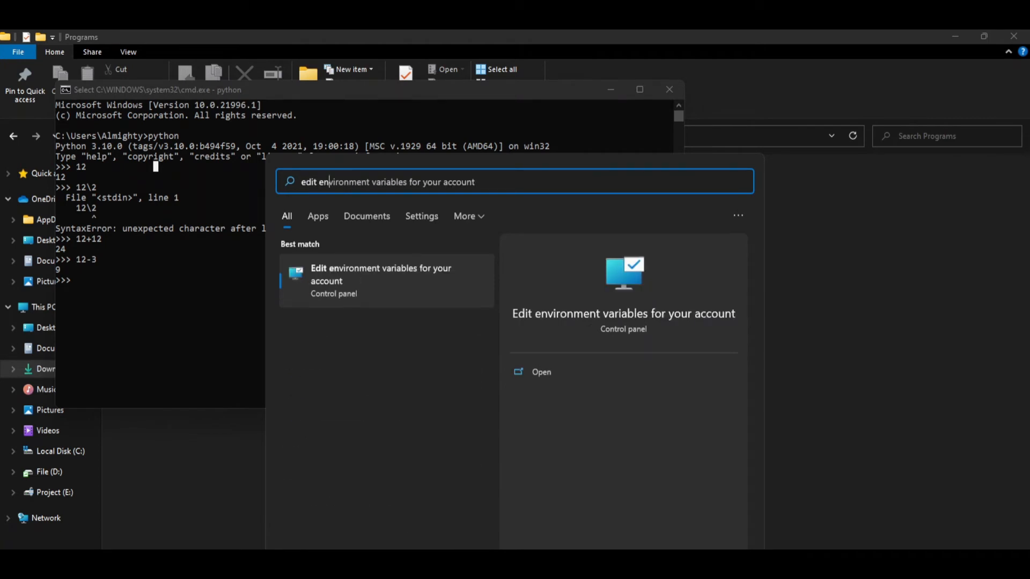
pyautogui.press('Return')
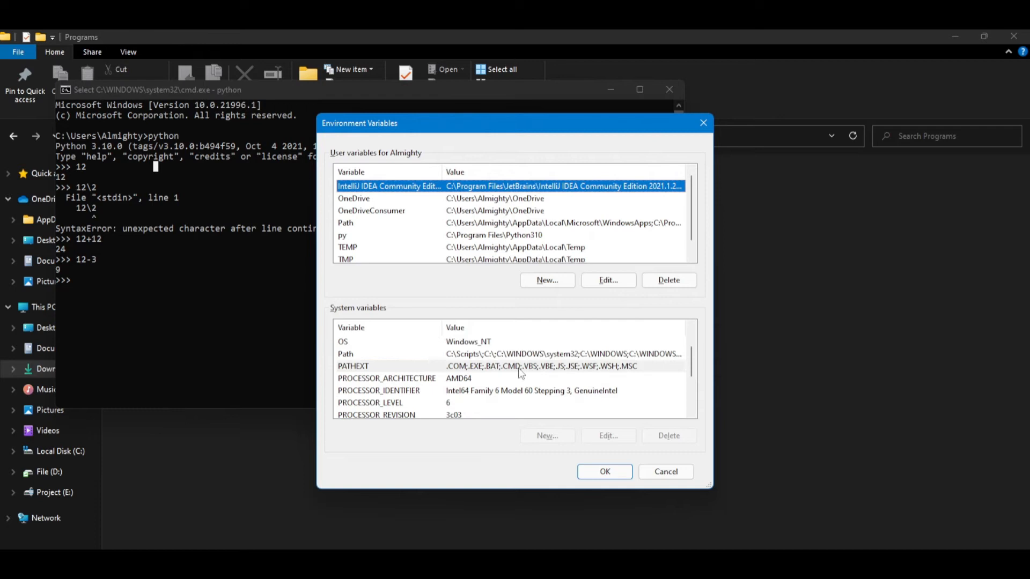
pyautogui.click(518, 369)
pyautogui.click(509, 402)
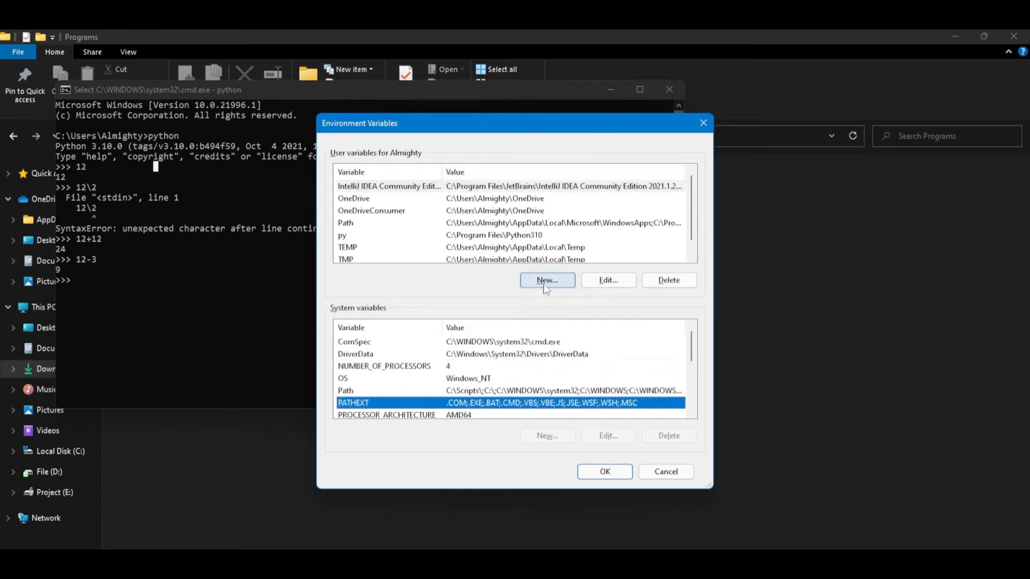
pyautogui.click(595, 279)
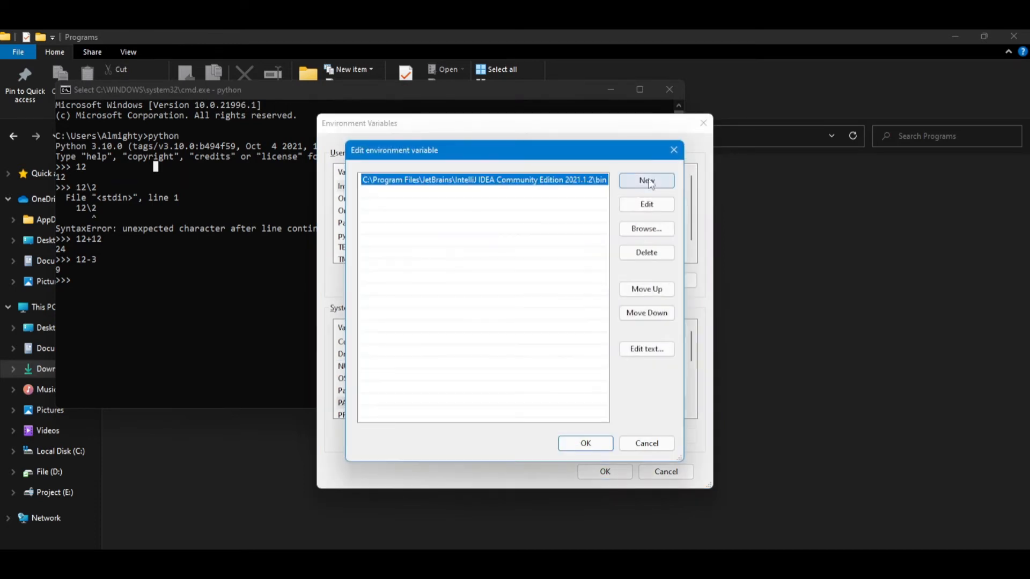
pyautogui.click(672, 152)
# Step: Open the user Path variable for editing and shift the editor window slightly
pyautogui.click(422, 223)
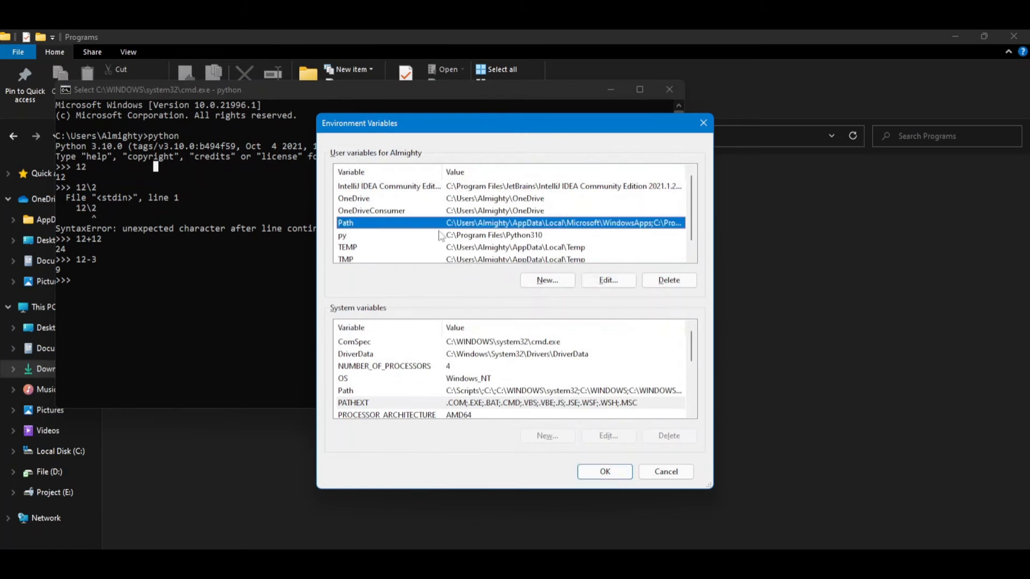
pyautogui.click(606, 282)
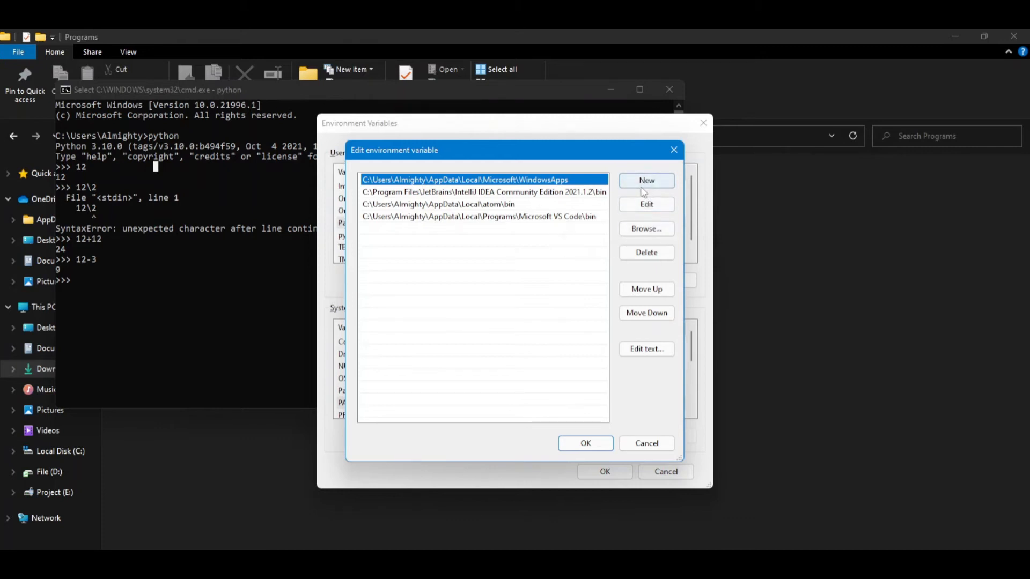
pyautogui.moveTo(588, 146); pyautogui.dragTo(578, 138)
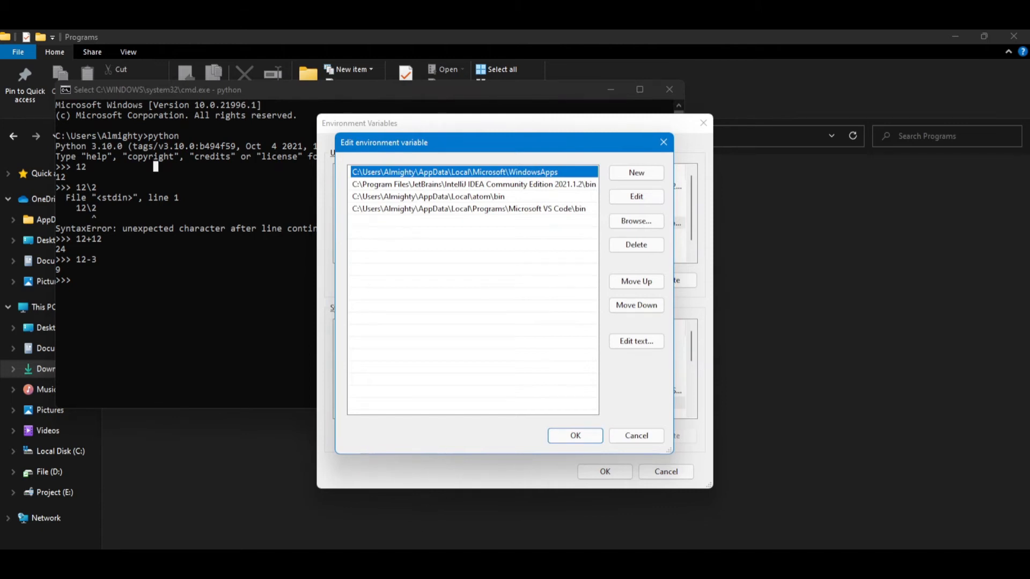
# Step: In File Explorer, open C:\Program Files\Python310 and select its full folder path for copying
pyautogui.click(383, 564)
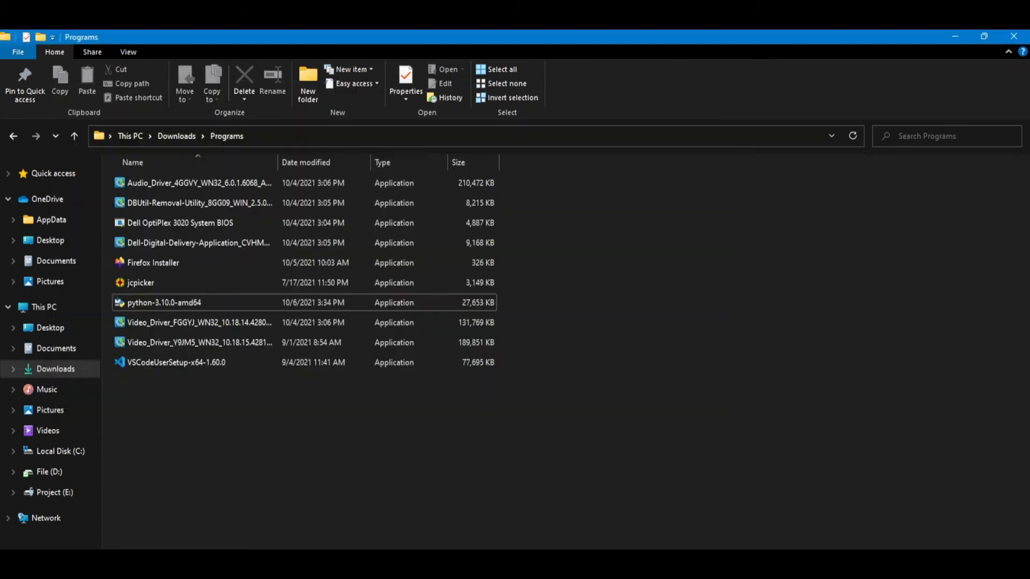
pyautogui.click(51, 453)
pyautogui.doubleClick(150, 383)
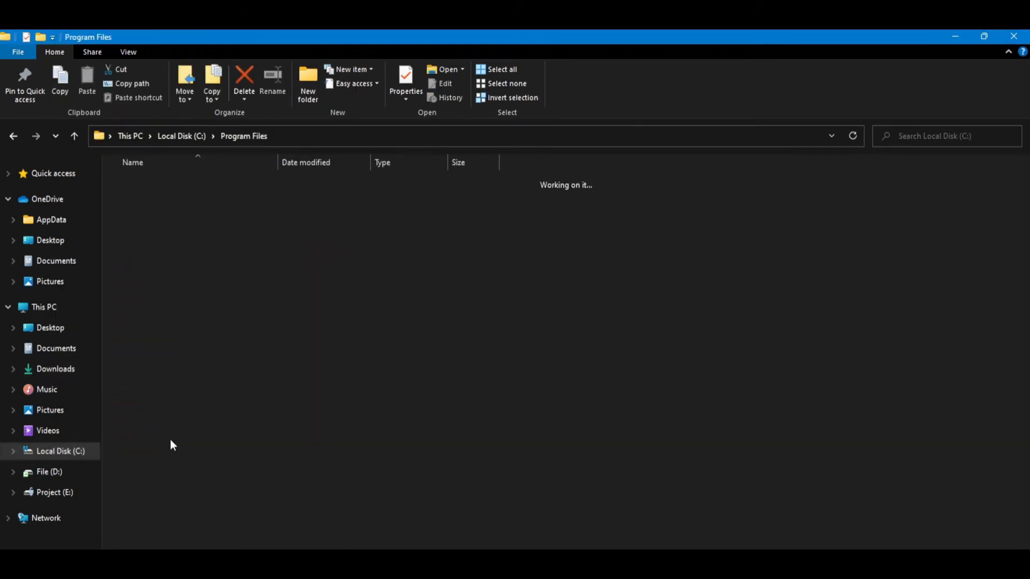
pyautogui.scroll(-2, 163, 519)
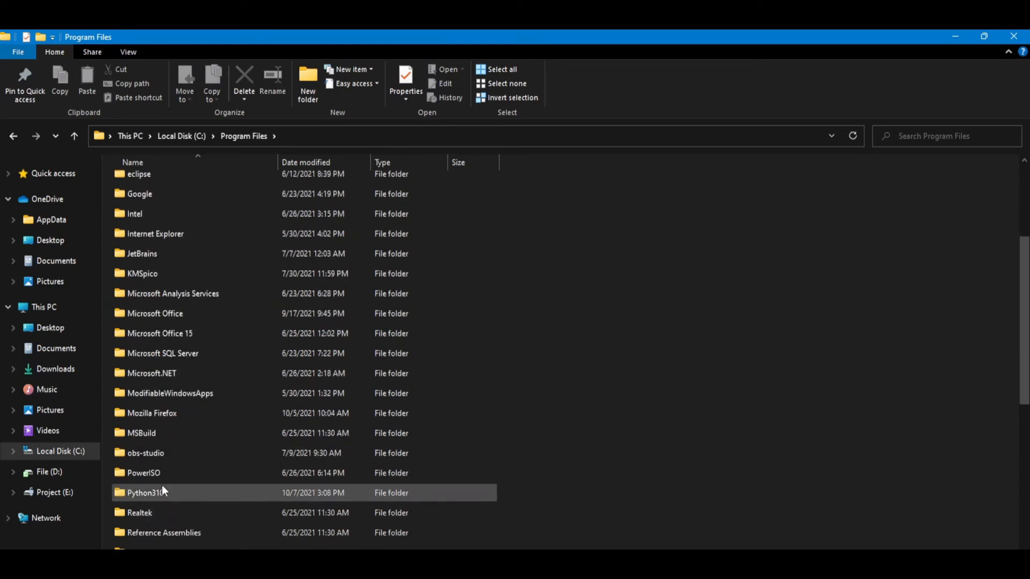
pyautogui.doubleClick(143, 492)
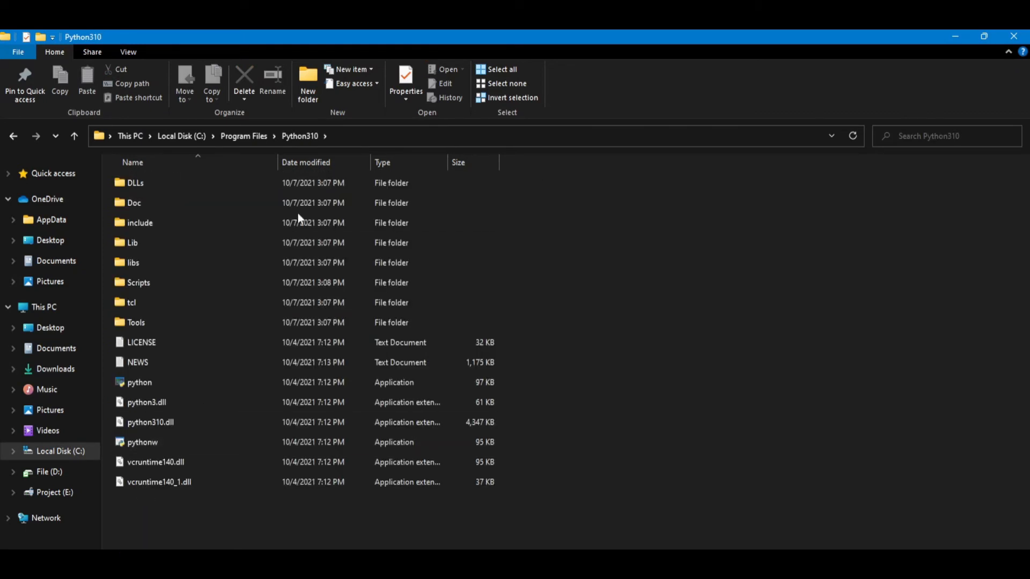
pyautogui.click(351, 140)
pyautogui.hotkey('ctrl', 'c')
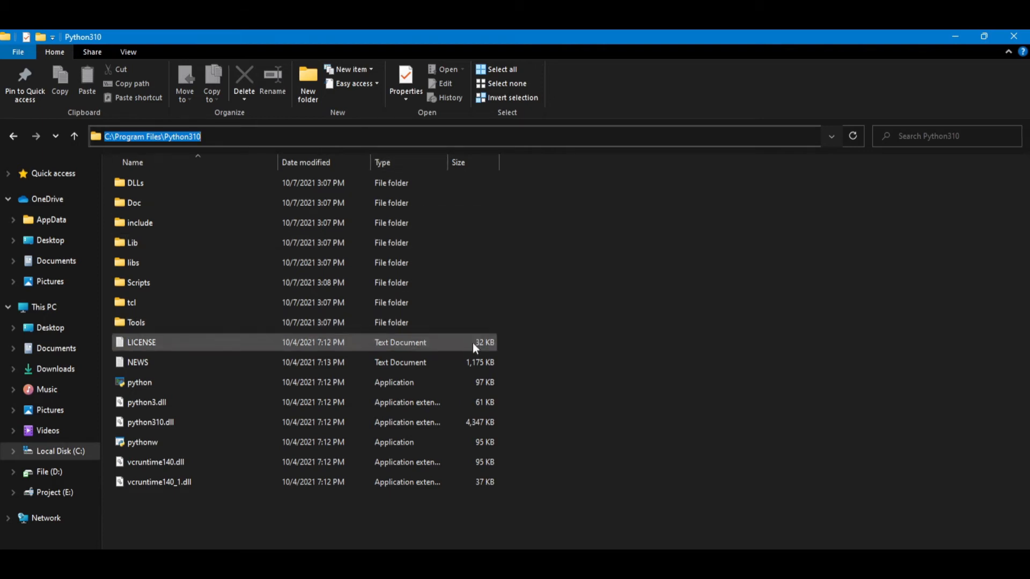
# Step: Add C:\Program Files\Python310 as a new entry in the user Path variable and save the environment variables
pyautogui.hotkey('alt', 'Tab')
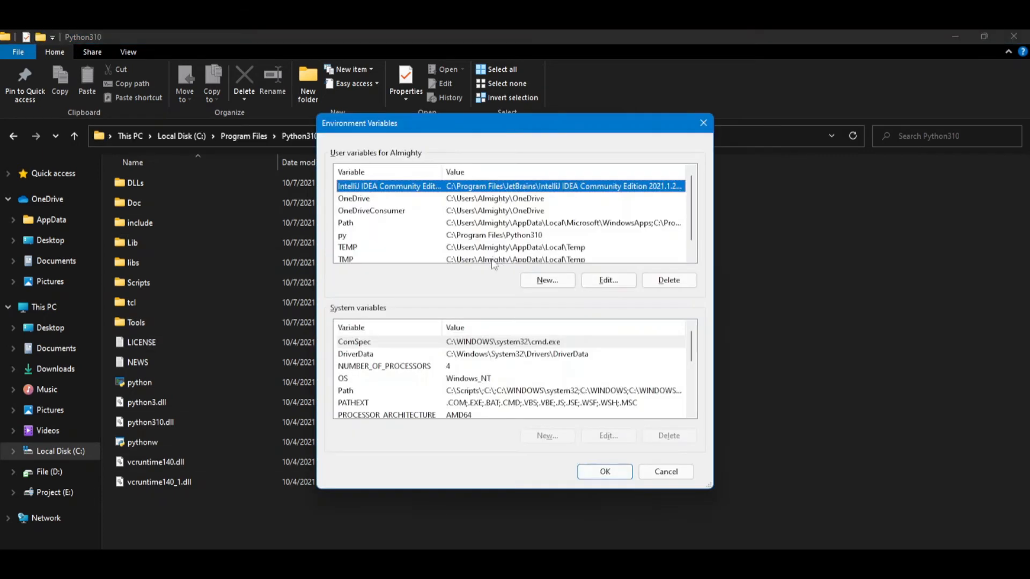
pyautogui.click(414, 223)
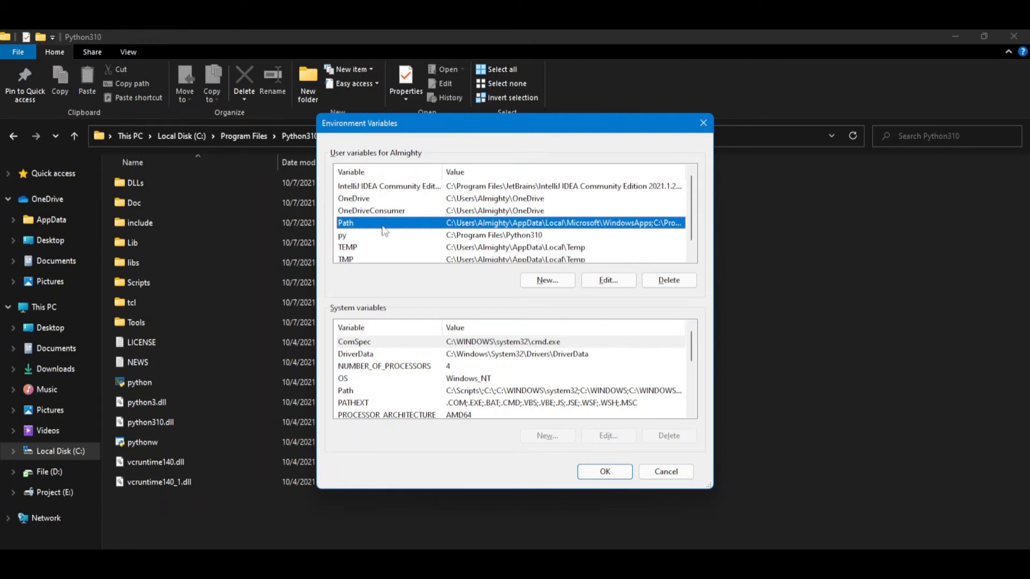
pyautogui.click(586, 281)
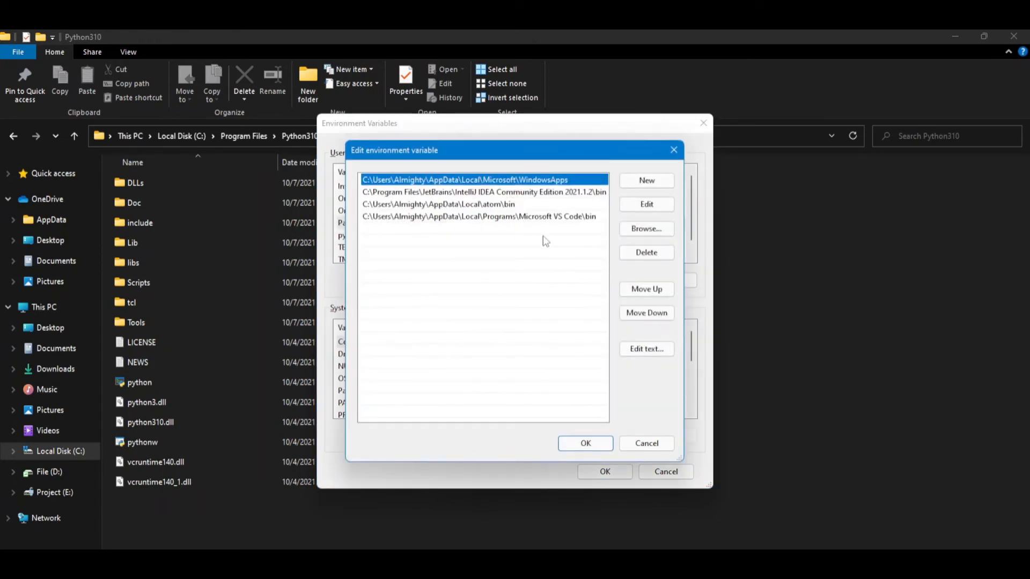
pyautogui.click(648, 183)
pyautogui.hotkey('ctrl', 'v')
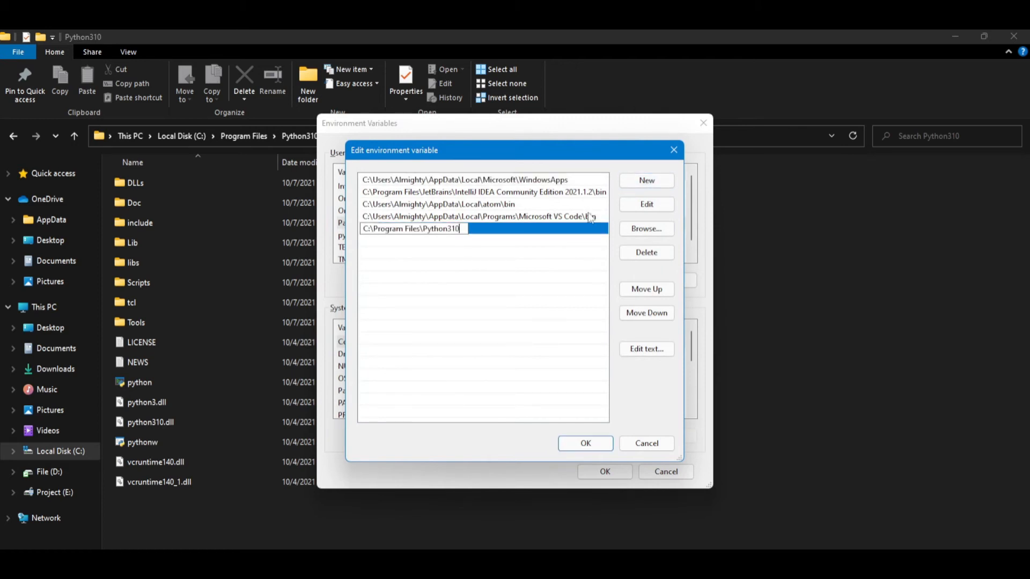
pyautogui.click(516, 267)
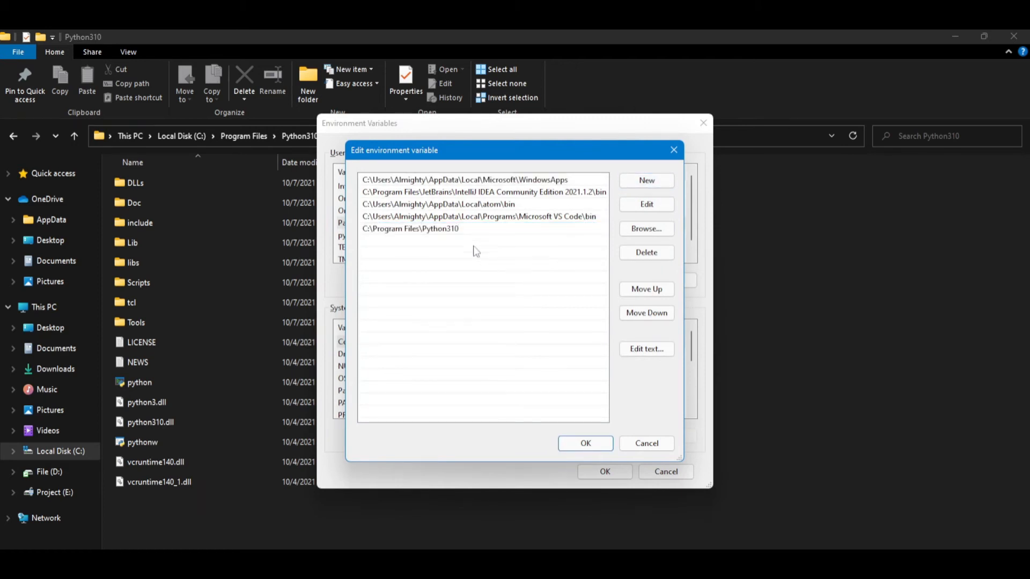
pyautogui.click(587, 446)
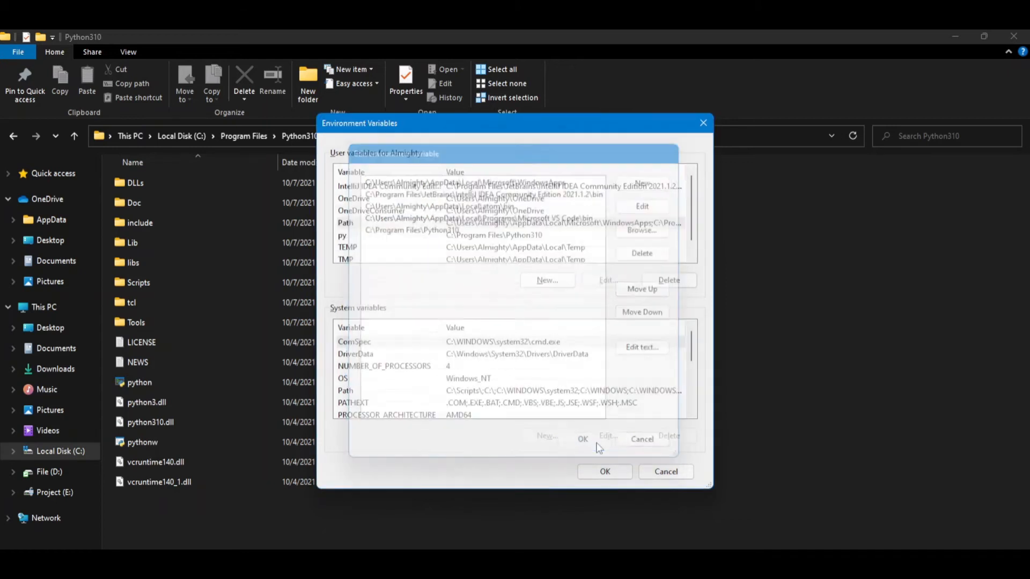
pyautogui.click(605, 473)
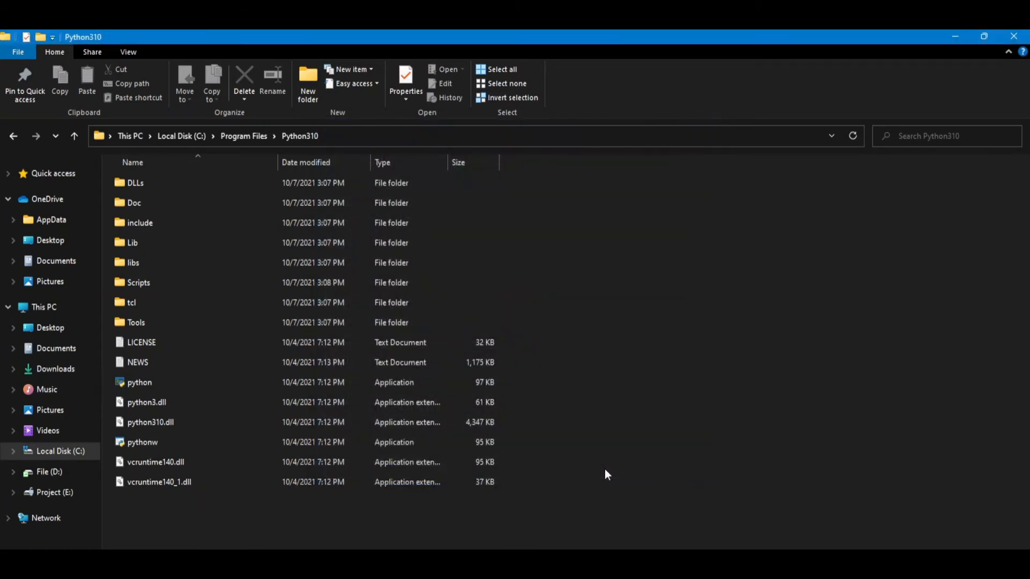
# Step: Switch to the Command Prompt, exit the running Python interpreter and start python again
pyautogui.click(421, 563)
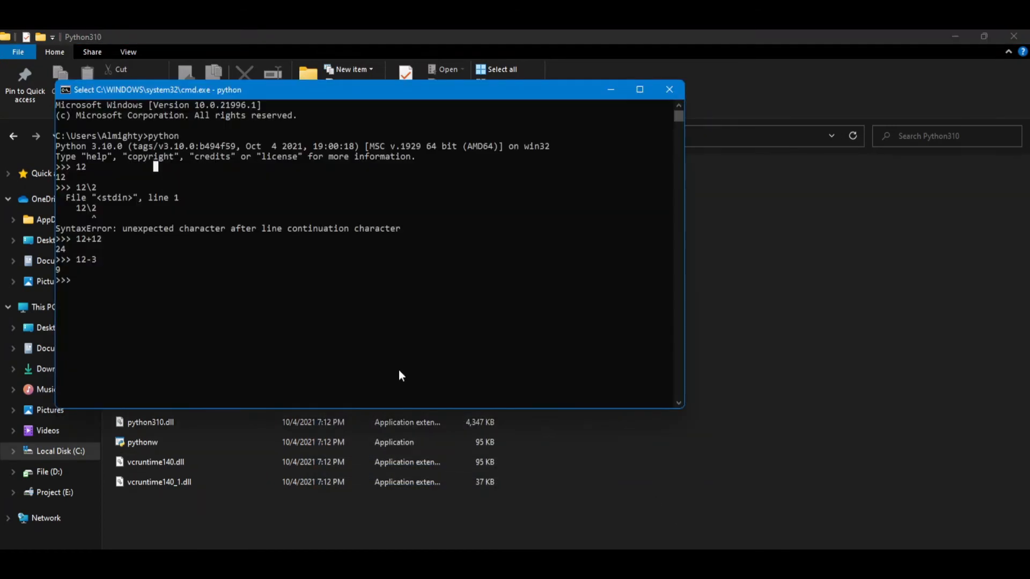
pyautogui.hotkey('ctrl', 'z')
pyautogui.press('Return')
pyautogui.press('Up')
pyautogui.press('Return')
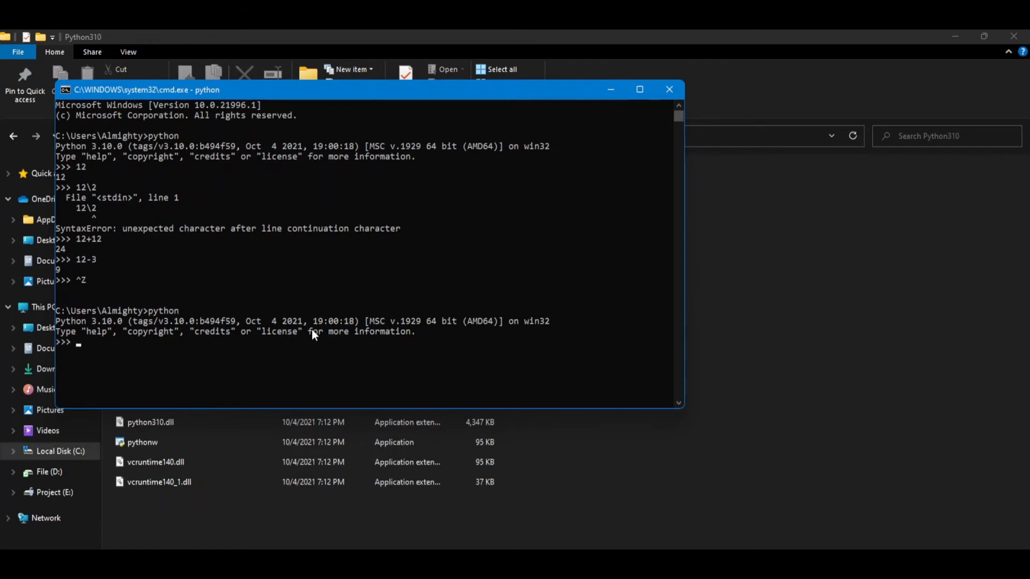
# Step: Close the Command Prompt and File Explorer windows and cancel the leftover environment variable dialogs
pyautogui.click(669, 90)
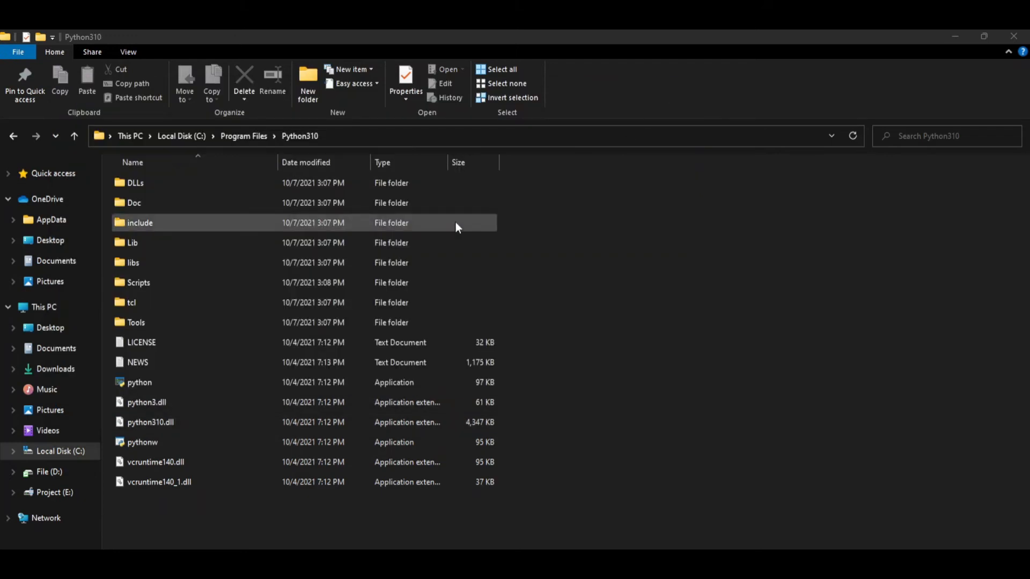
pyautogui.click(1014, 36)
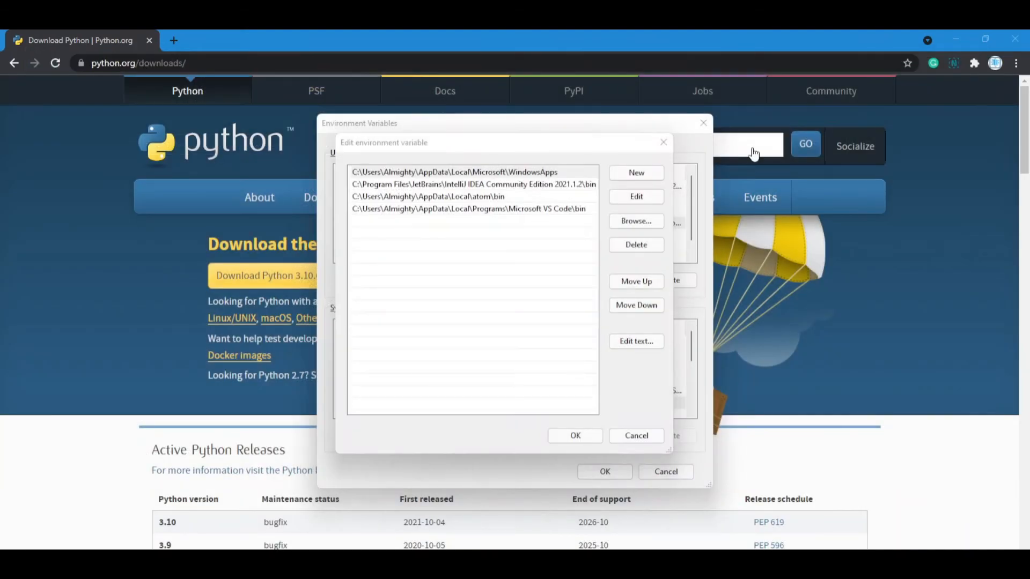
pyautogui.click(635, 435)
pyautogui.click(666, 472)
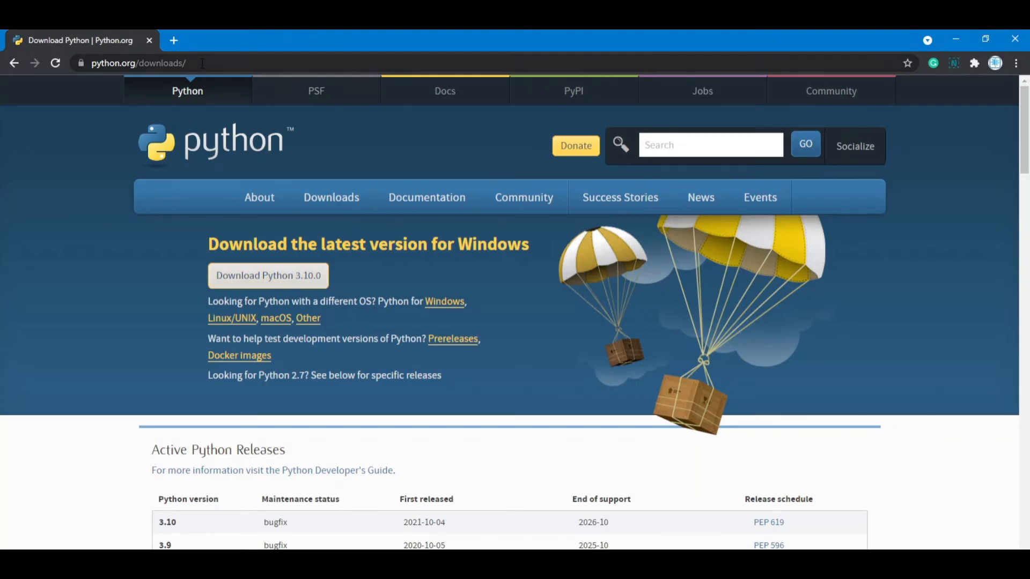
# Step: Search the web for vcode and open the Visual Studio Code download page
pyautogui.click(210, 62)
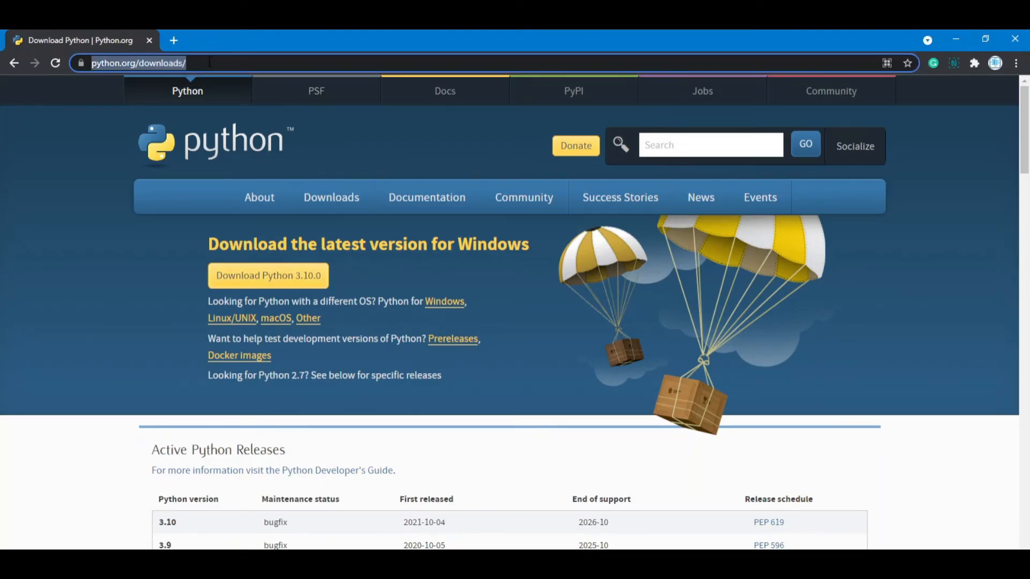
pyautogui.write('vcode')
pyautogui.press('Return')
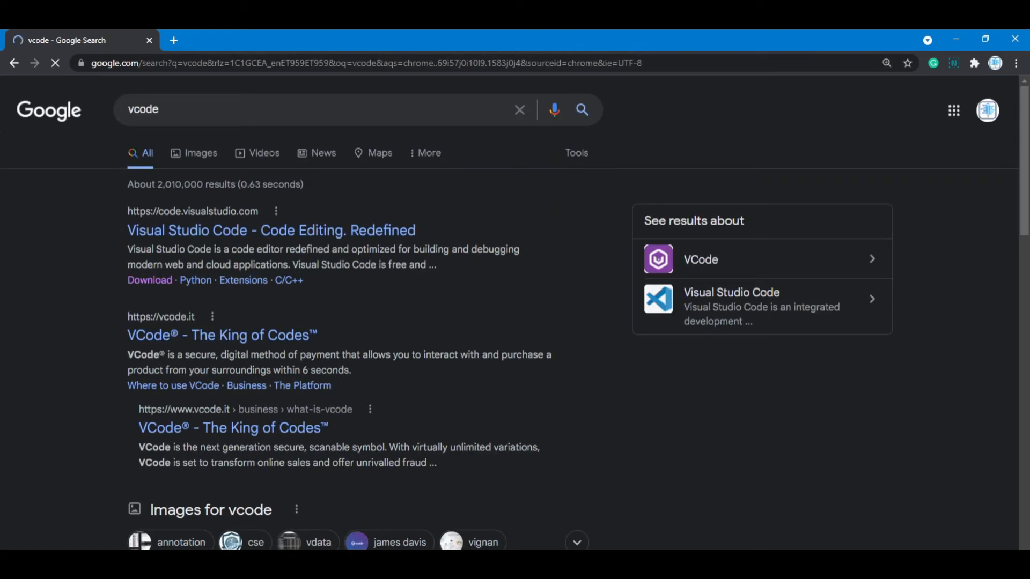
pyautogui.click(156, 282)
# Step: Request the Windows installer of Visual Studio Code, open a new browser tab and cancel the download
pyautogui.scroll(-1, 223, 268)
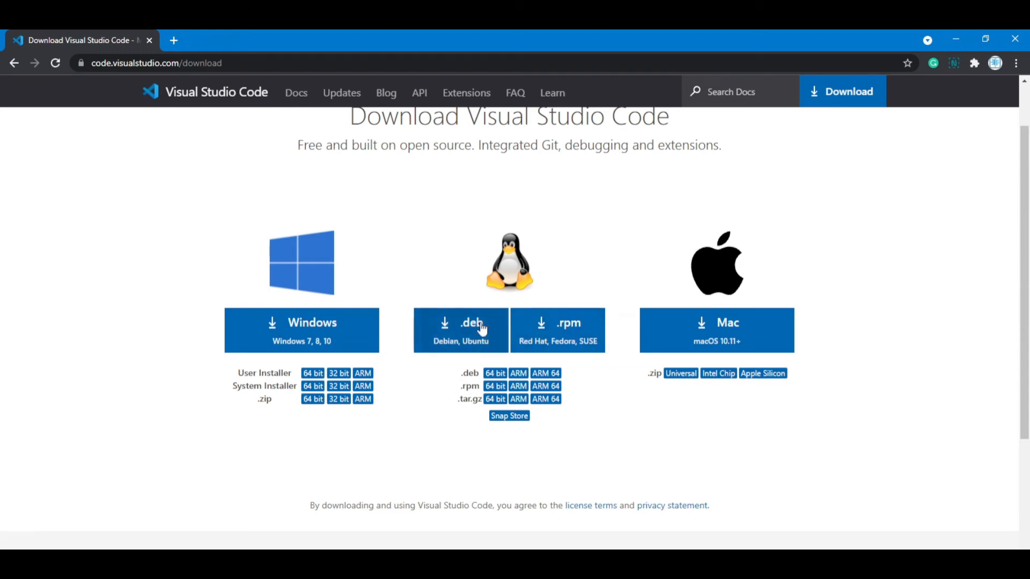
pyautogui.scroll(1, 563, 300)
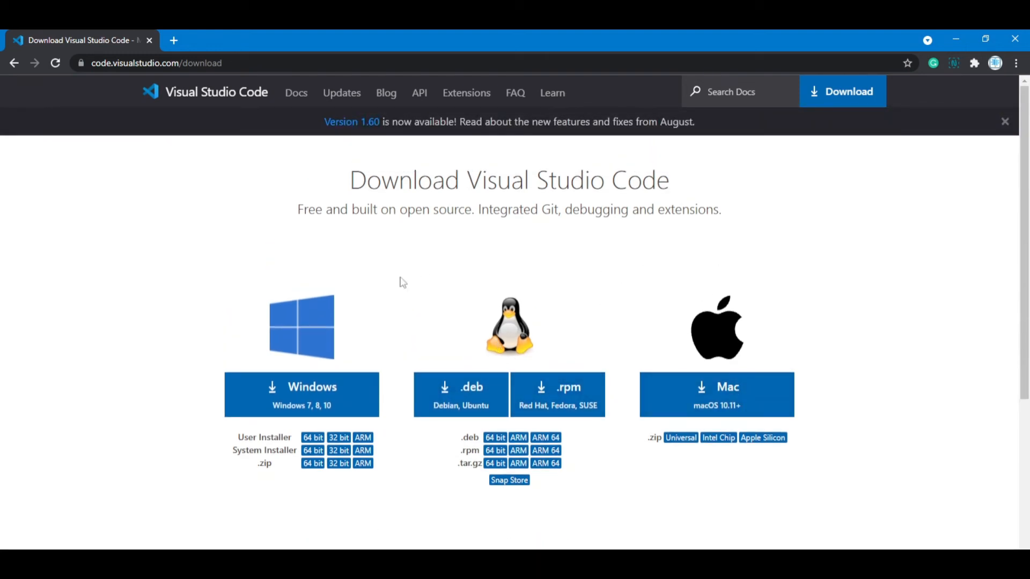
pyautogui.scroll(-1, 371, 355)
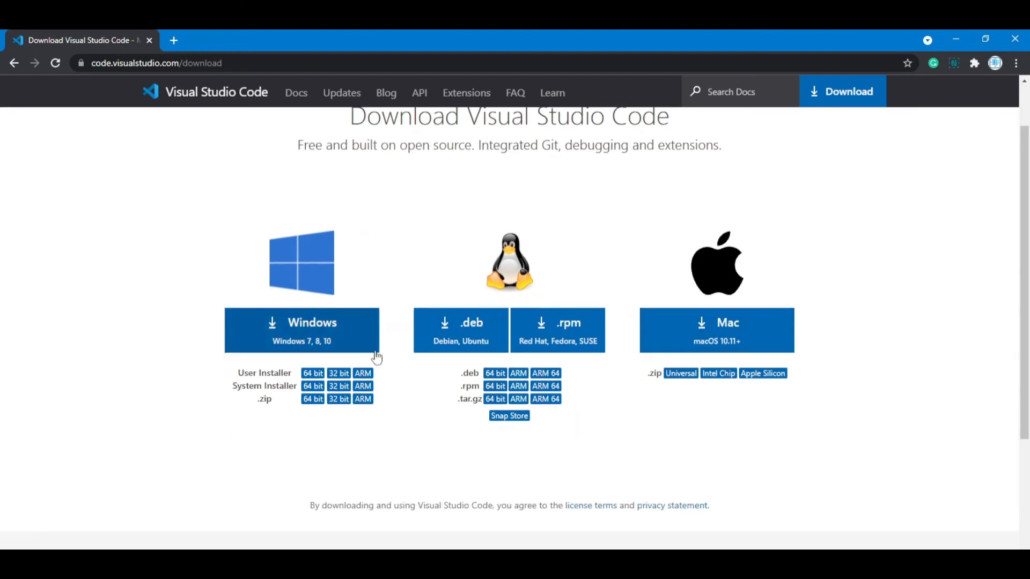
pyautogui.click(284, 340)
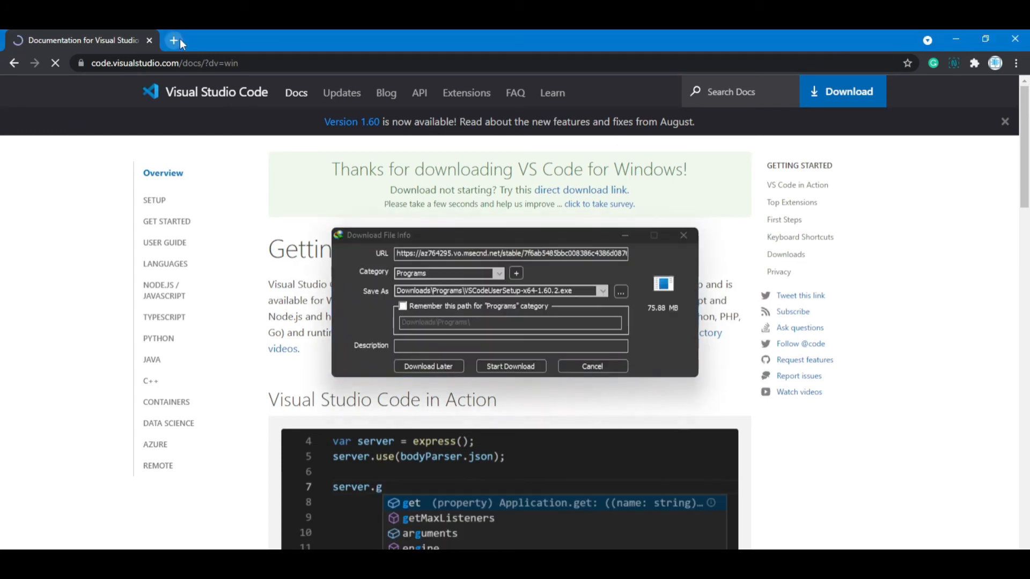
pyautogui.click(175, 41)
pyautogui.click(579, 366)
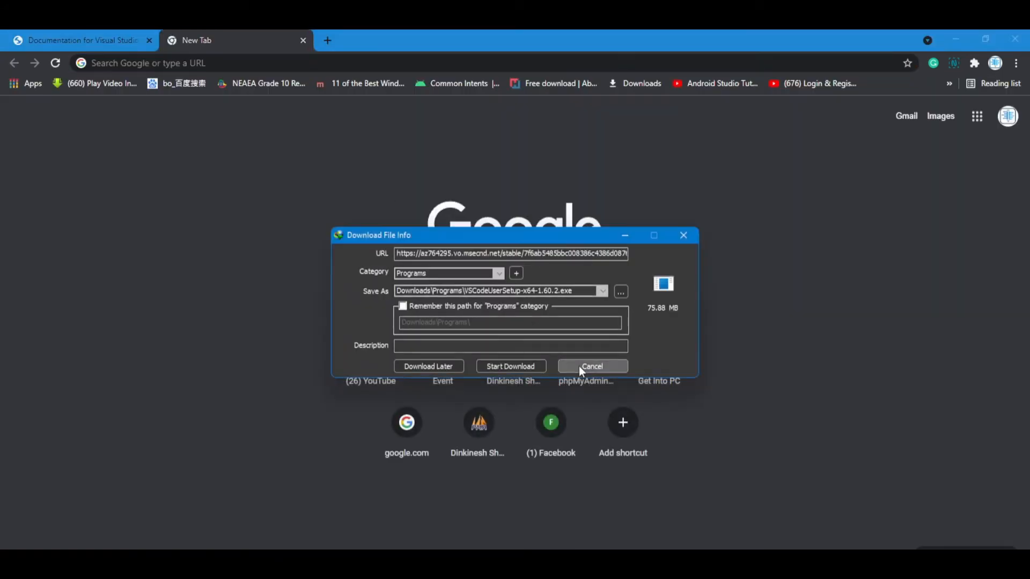
pyautogui.click(579, 366)
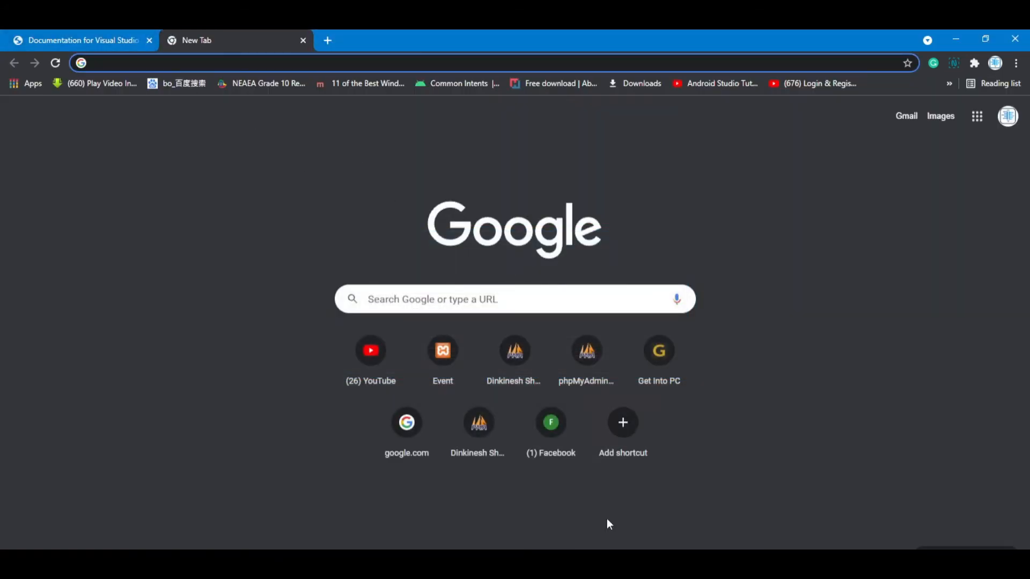
# Step: Switch to Visual Studio Code and open a new terminal in the #Tutorial folder
pyautogui.click(585, 526)
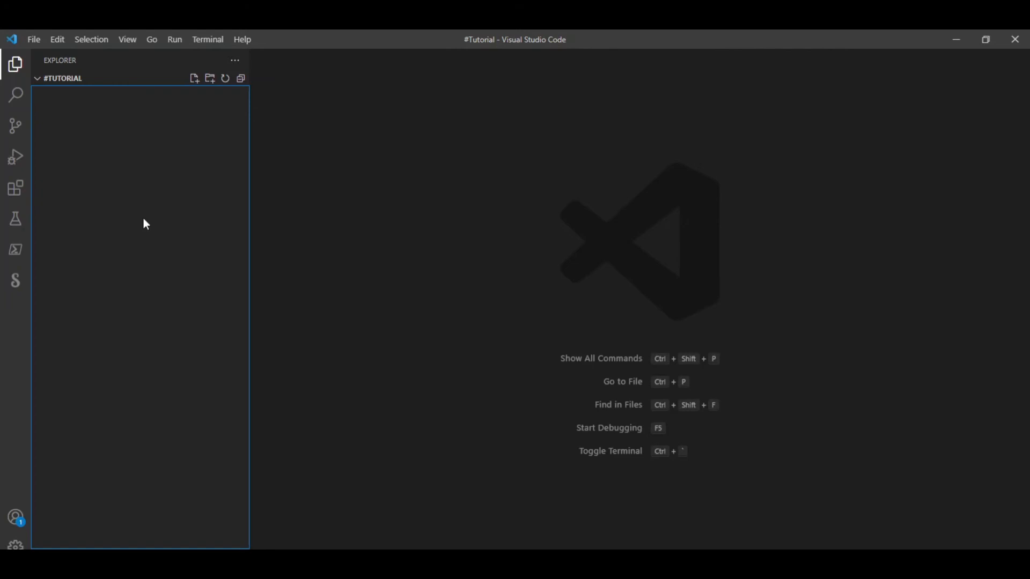
pyautogui.click(201, 46)
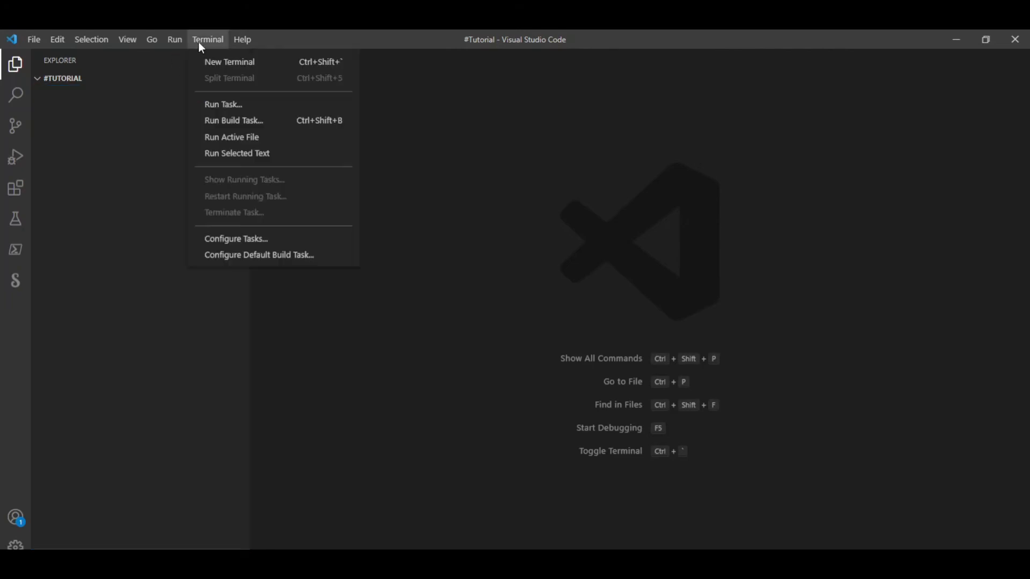
pyautogui.click(217, 64)
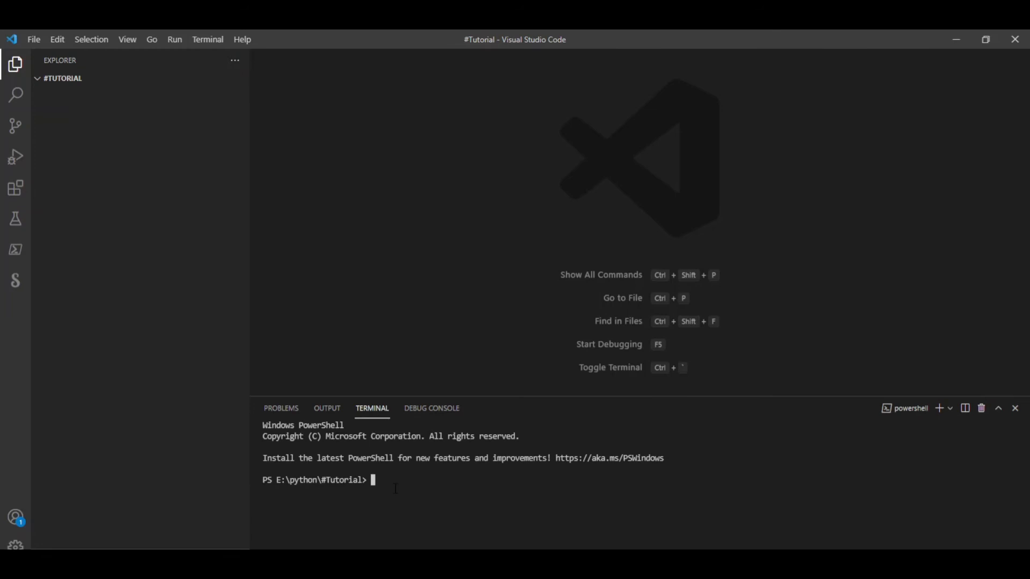
# Step: Create a new file named test.py in the #Tutorial folder
pyautogui.click(79, 143)
pyautogui.rightClick(79, 142)
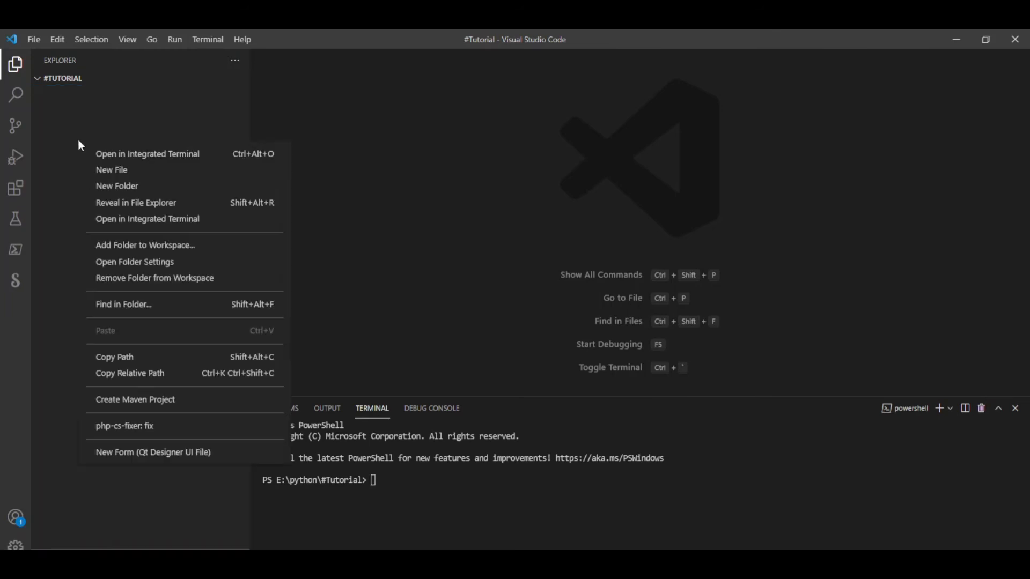
pyautogui.click(105, 169)
pyautogui.write('test.py')
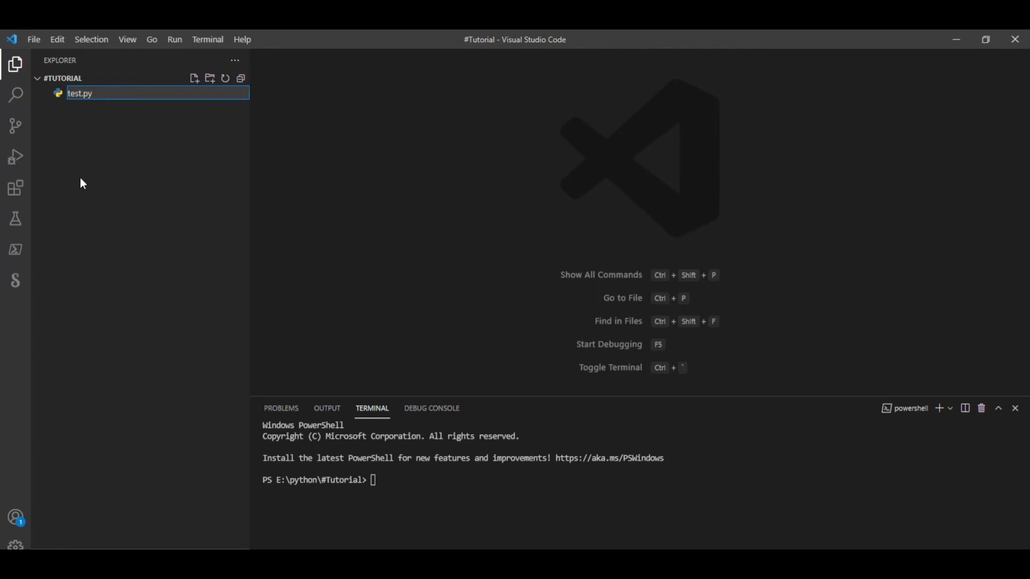
pyautogui.press('Return')
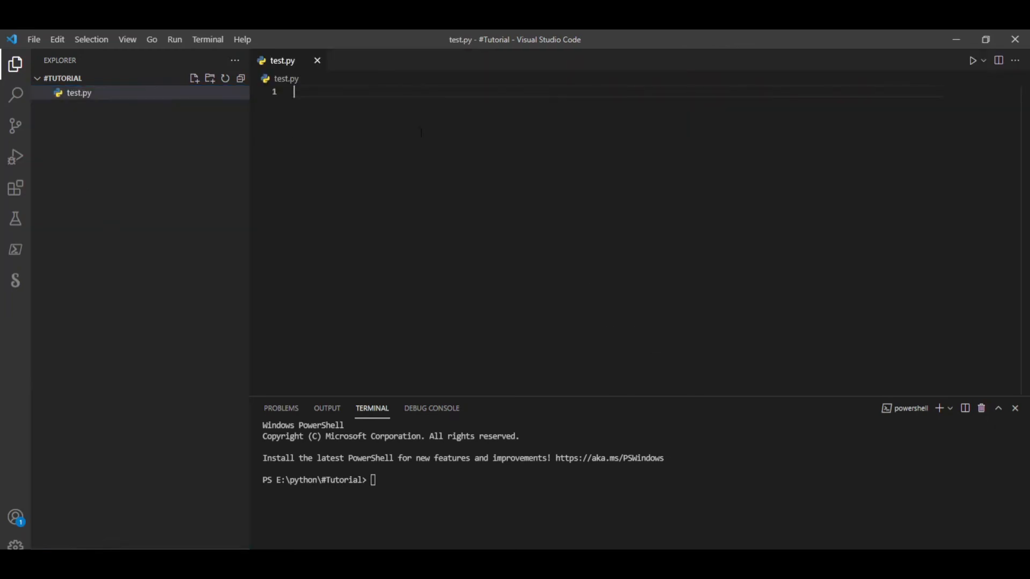
# Step: Write print("hellow python") on the first line of test.py and save the file
pyautogui.write('print')
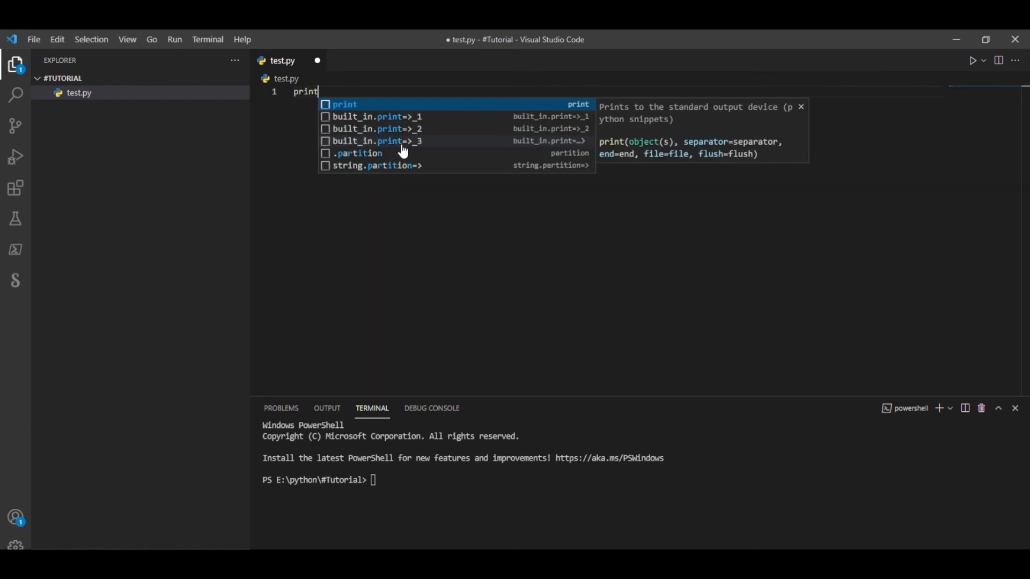
pyautogui.write('("hello')
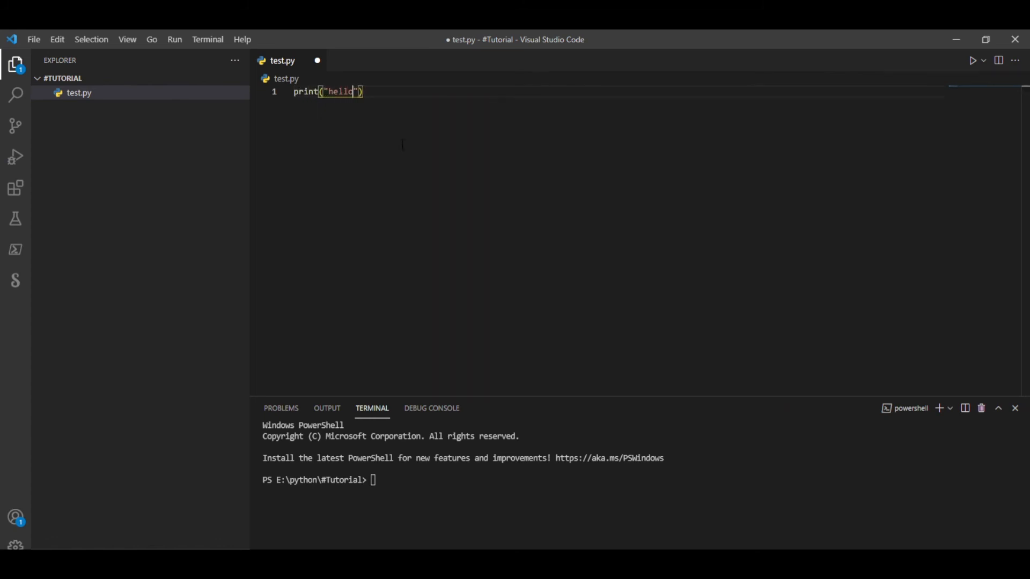
pyautogui.write('w python')
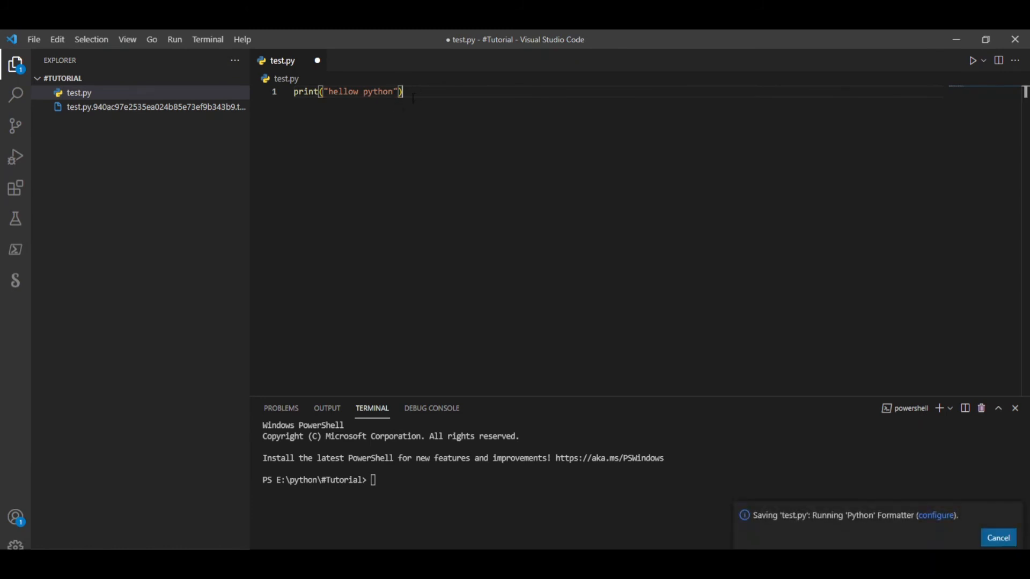
# Step: Run python test.py in the terminal, repeat the command, and highlight the printed output
pyautogui.click(372, 489)
pyautogui.write('python test.py')
pyautogui.press('Return')
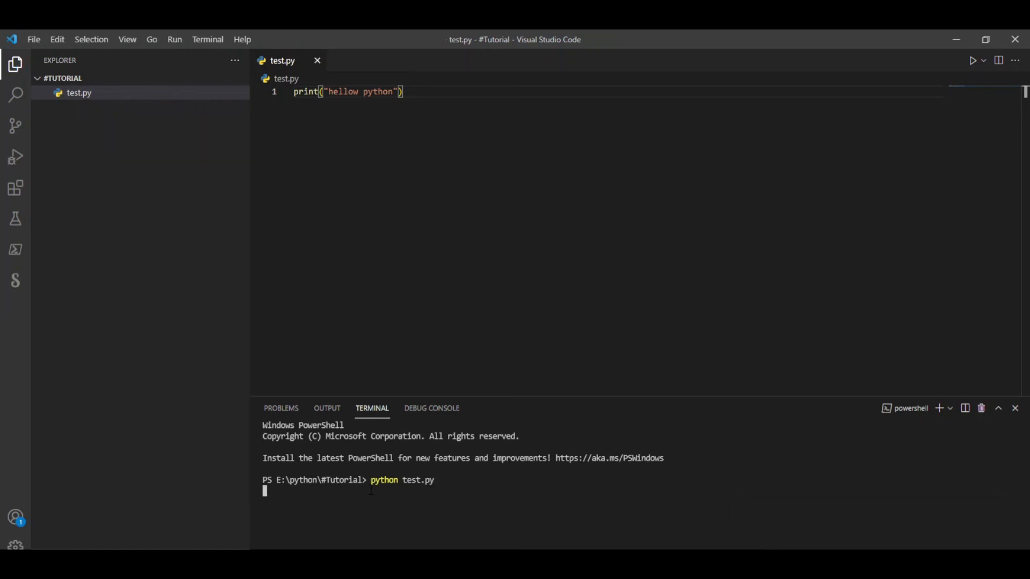
pyautogui.press('Up')
pyautogui.press('Return')
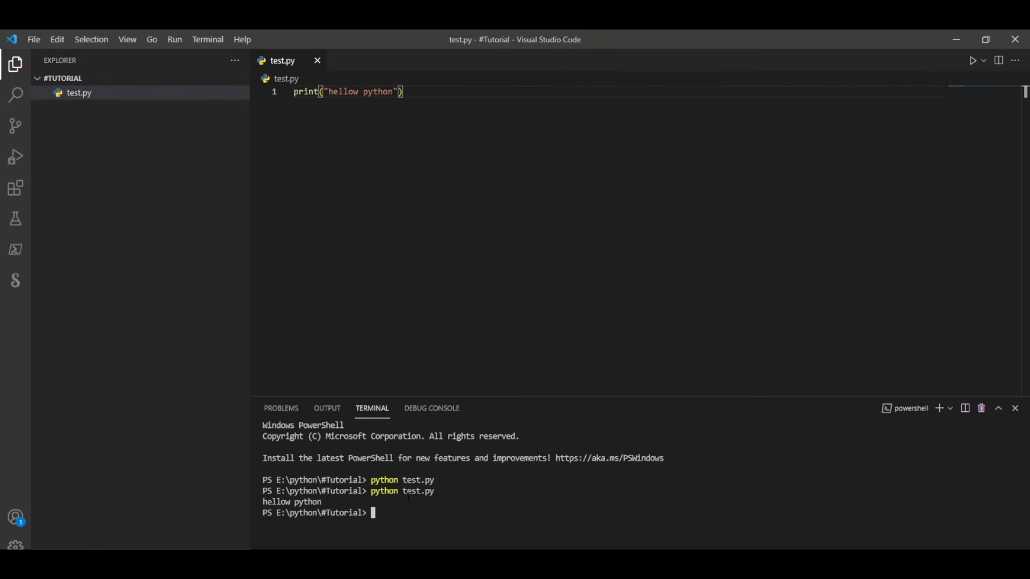
pyautogui.moveTo(329, 502); pyautogui.dragTo(263, 503)
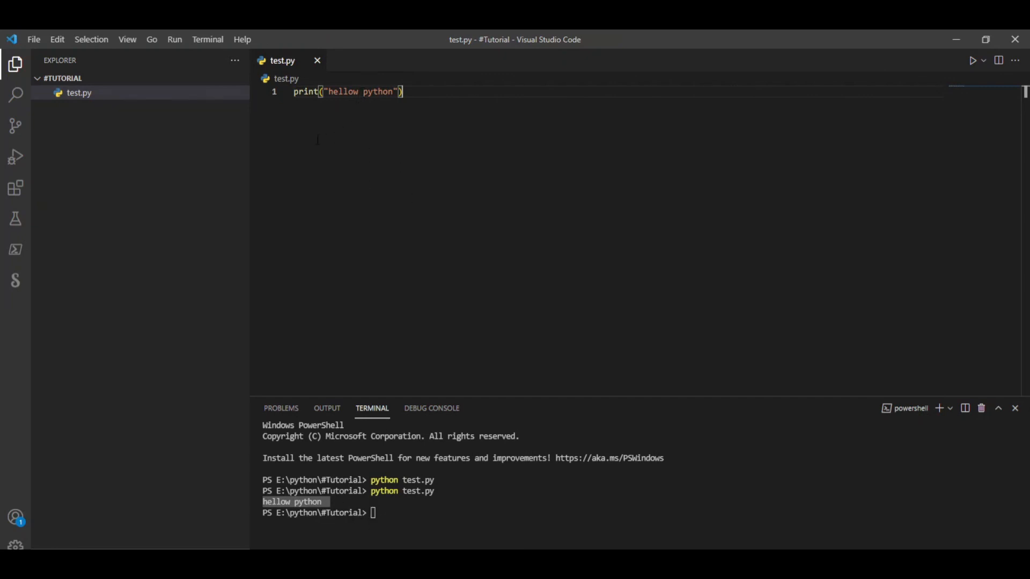
# Step: Replace the print statement in test.py with the variable assignments num1=10 and num2=20 on separate lines
pyautogui.moveTo(295, 91); pyautogui.dragTo(308, 141)
pyautogui.press('Return')
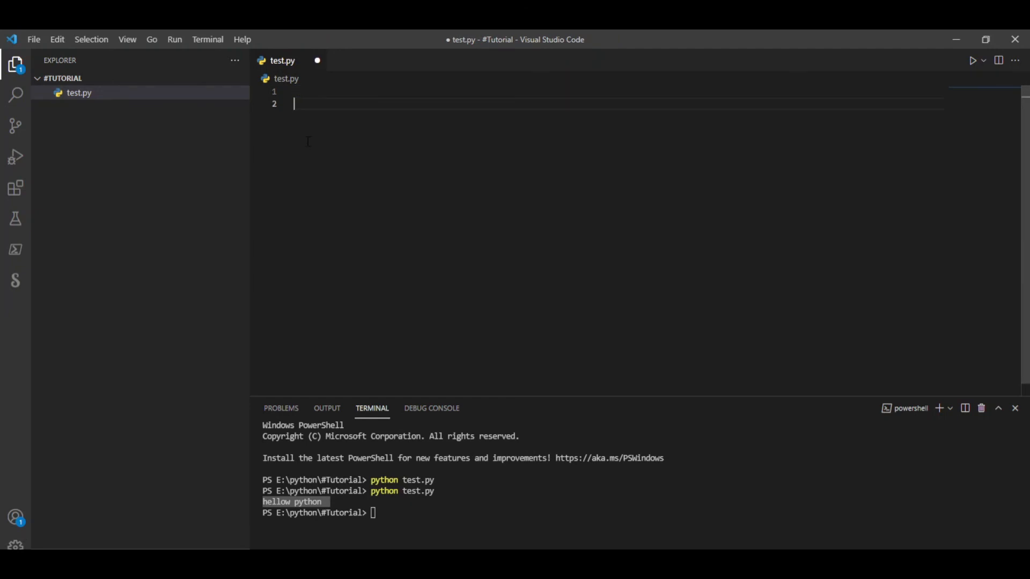
pyautogui.write('num')
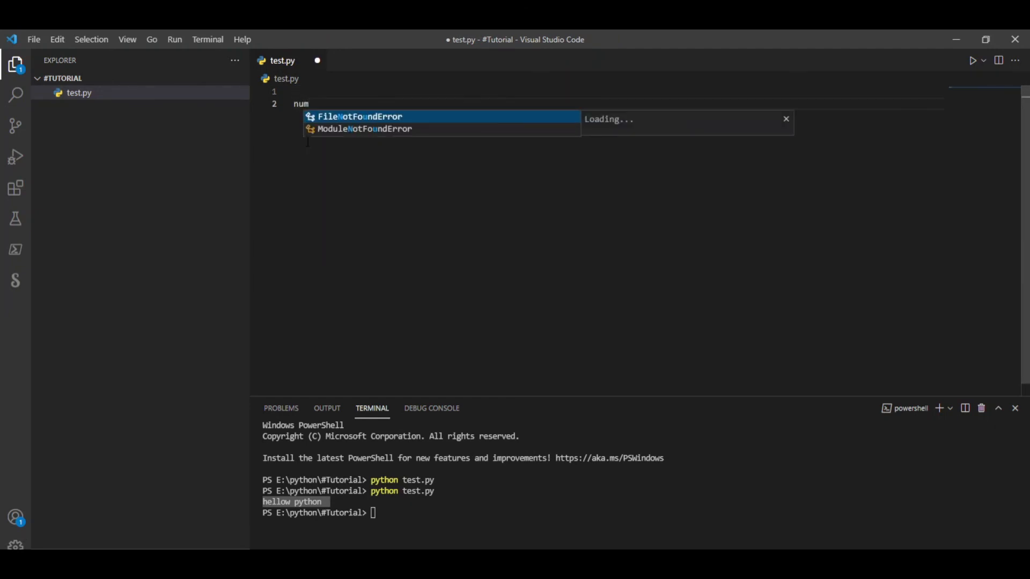
pyautogui.write('1=10')
pyautogui.press('Return')
pyautogui.write('n')
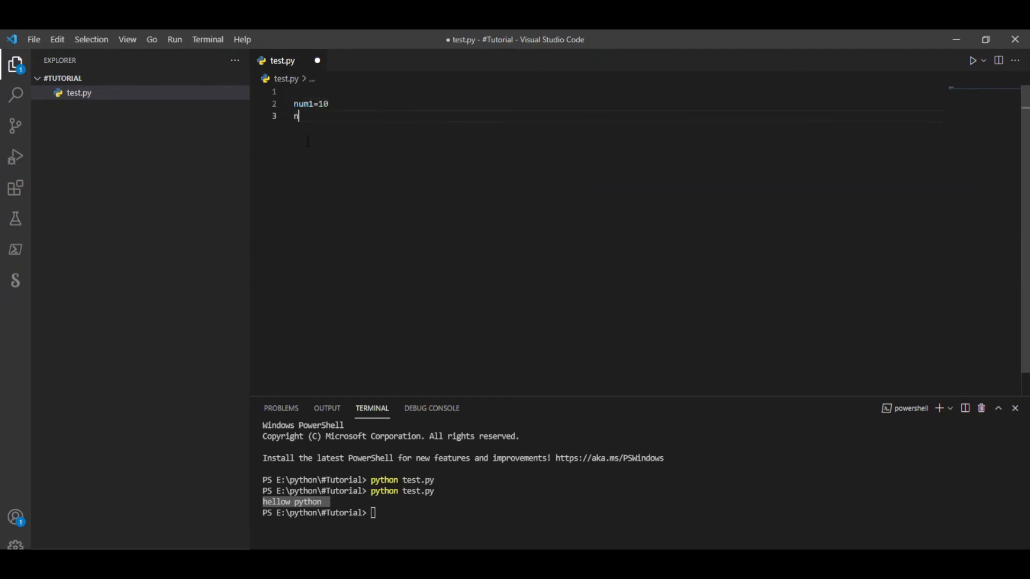
pyautogui.write('um2=20')
pyautogui.press('Return')
pyautogui.press('Return')
# Step: Add print(num1+num2) below the two variables, separated by a blank line, and save test.py
pyautogui.write('print(')
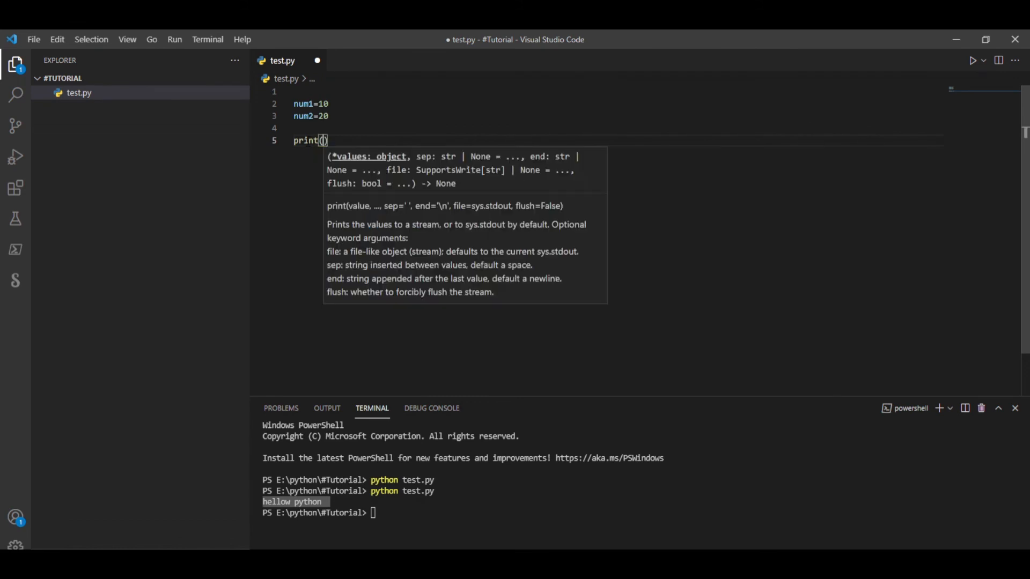
pyautogui.write('num1+num2')
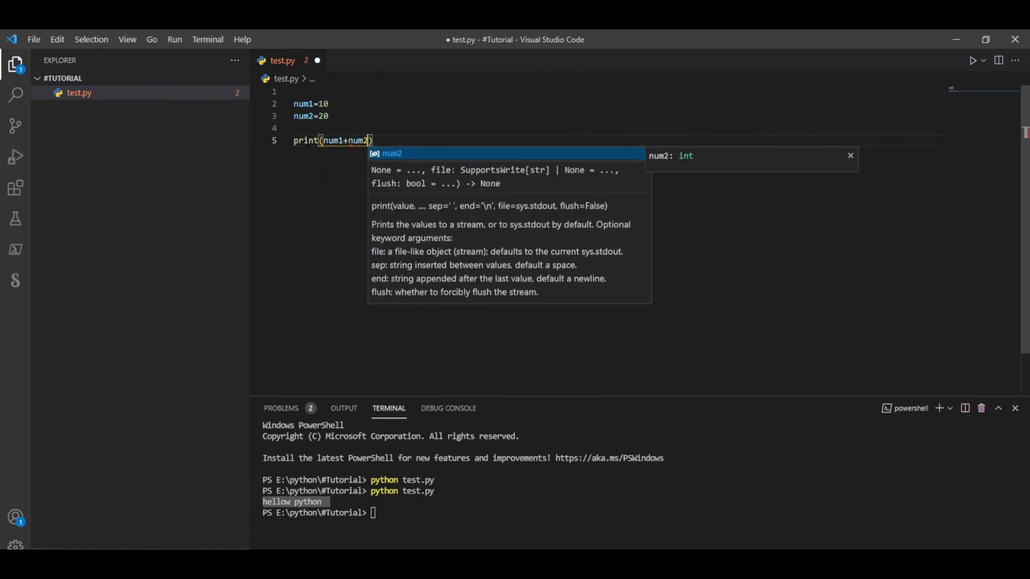
pyautogui.click(398, 139)
pyautogui.hotkey('ctrl', 's')
# Step: Rerun the python test.py command in the terminal, highlight the printed sum, and return to the code
pyautogui.click(400, 513)
pyautogui.press('Up')
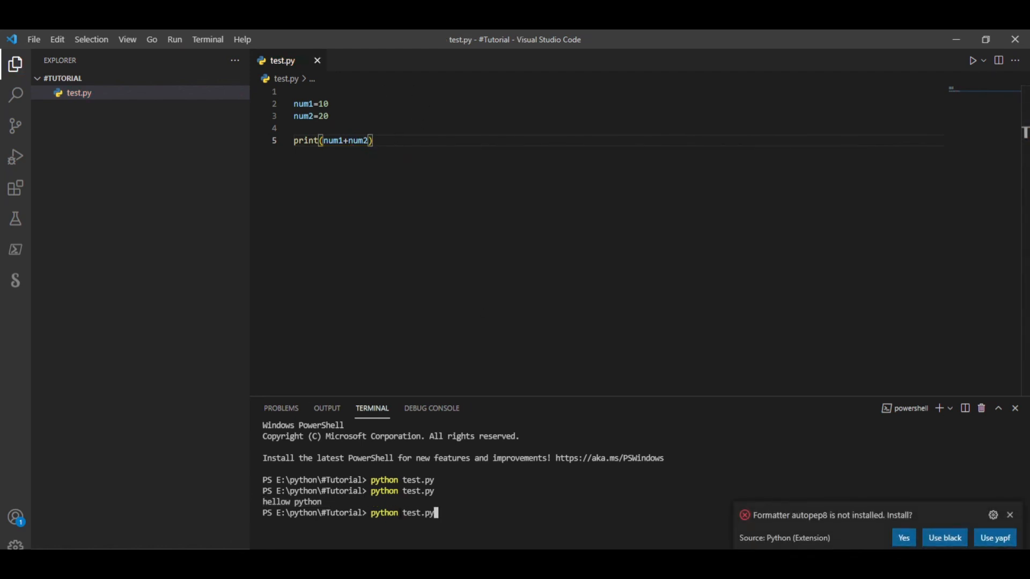
pyautogui.press('Return')
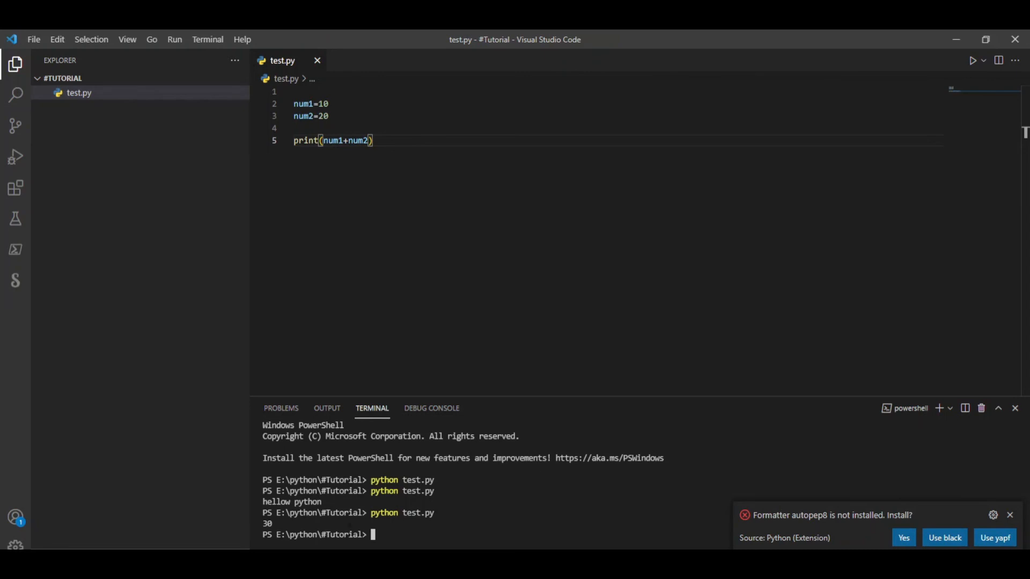
pyautogui.moveTo(285, 524); pyautogui.dragTo(266, 514)
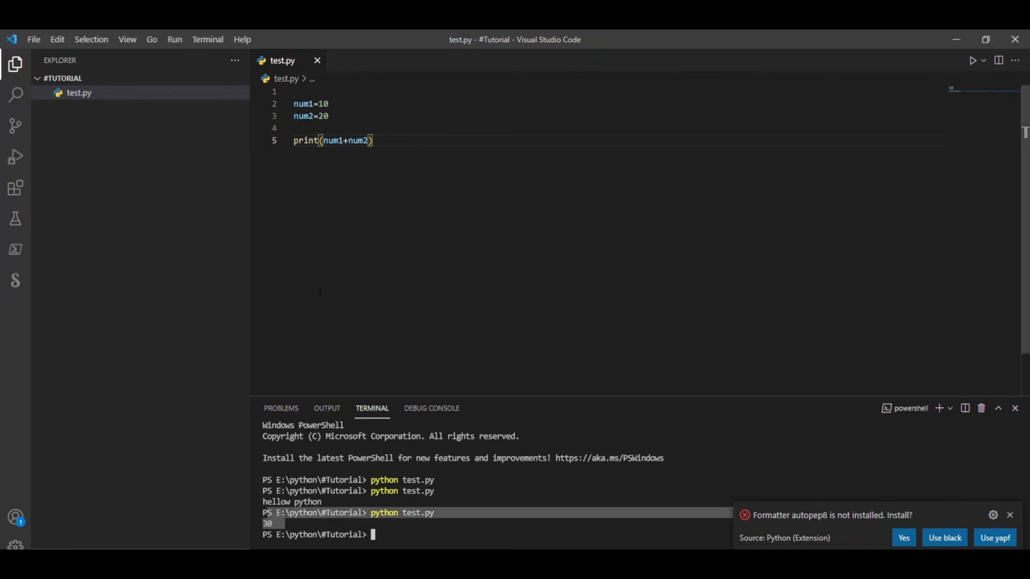
pyautogui.click(318, 131)
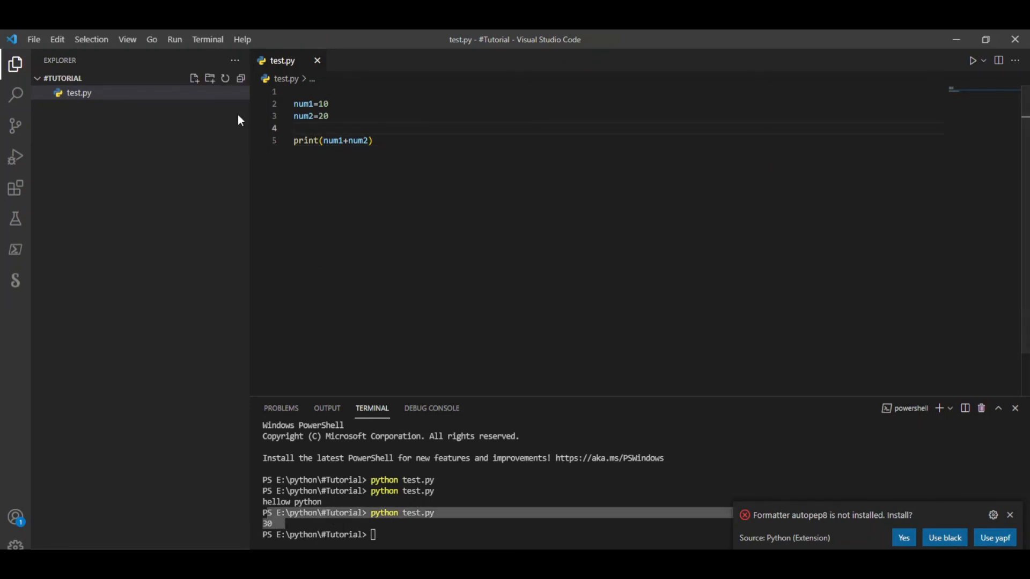